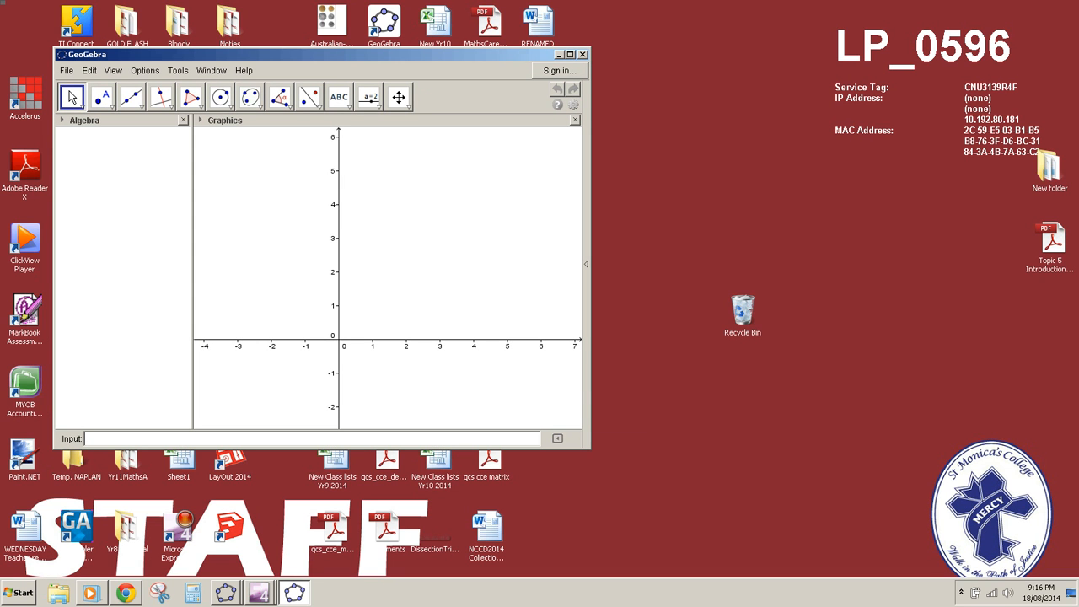
# Maximize the window and show the grid in the graphics view
pyautogui.click(570, 54)
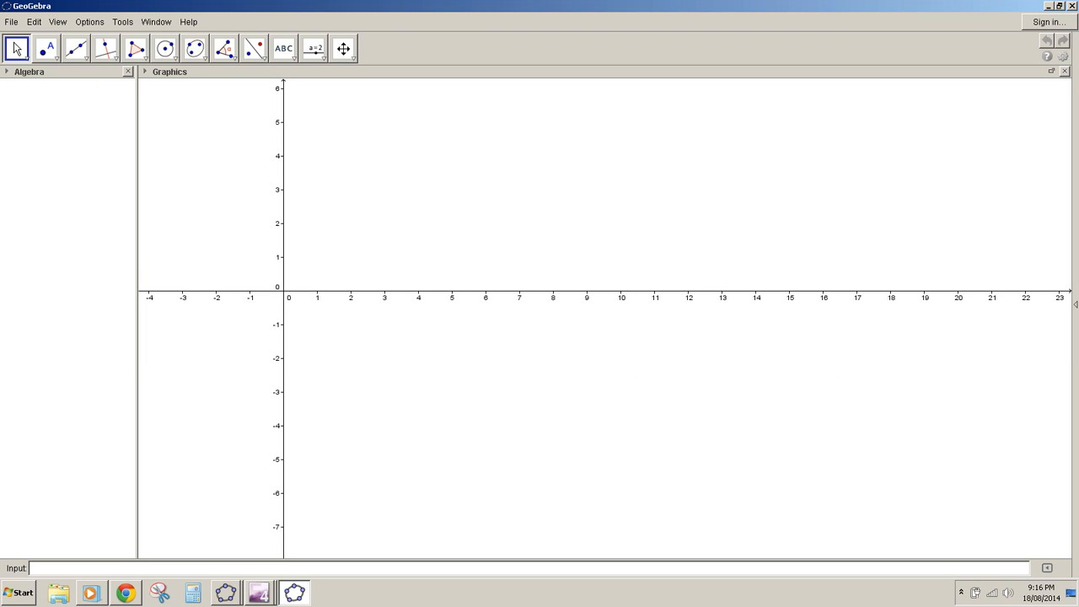
pyautogui.rightClick(721, 139)
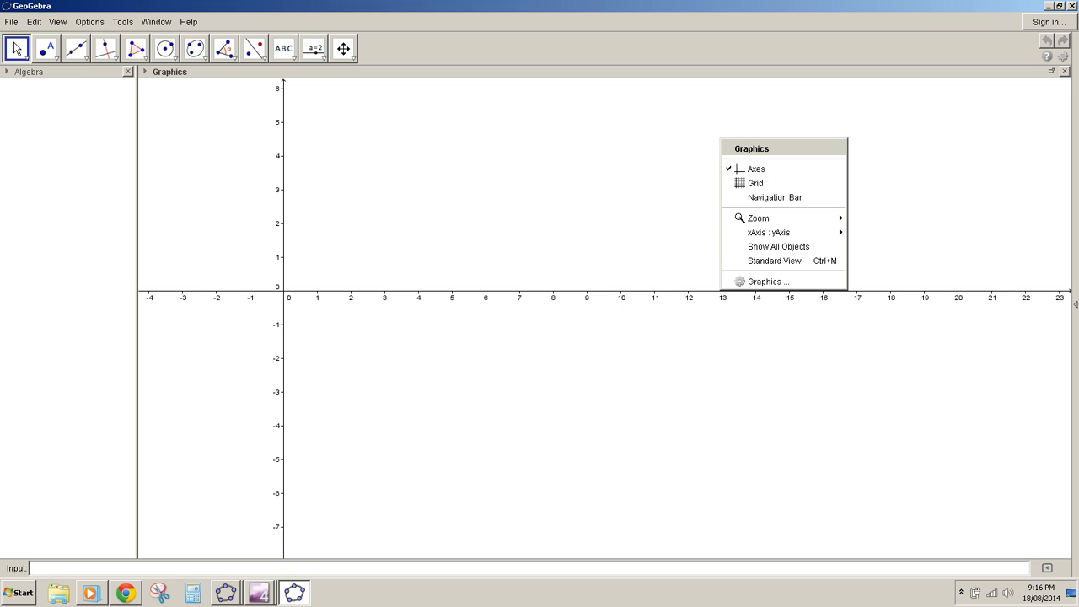
pyautogui.click(756, 183)
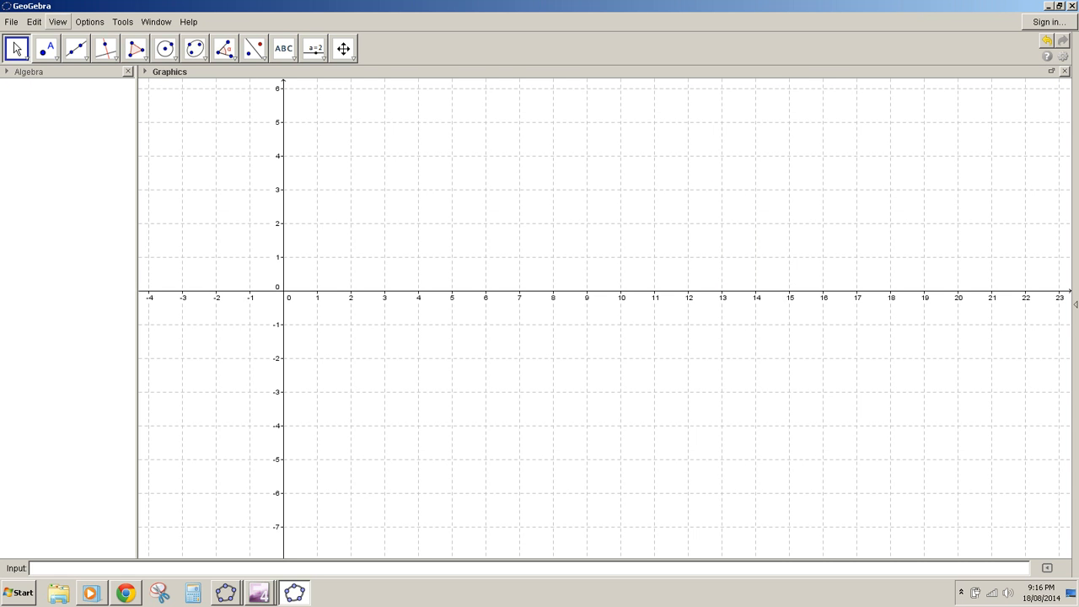
# Insert the image file sydney harbour_bridge.jpg from the Desktop into the graphics view
pyautogui.click(34, 22)
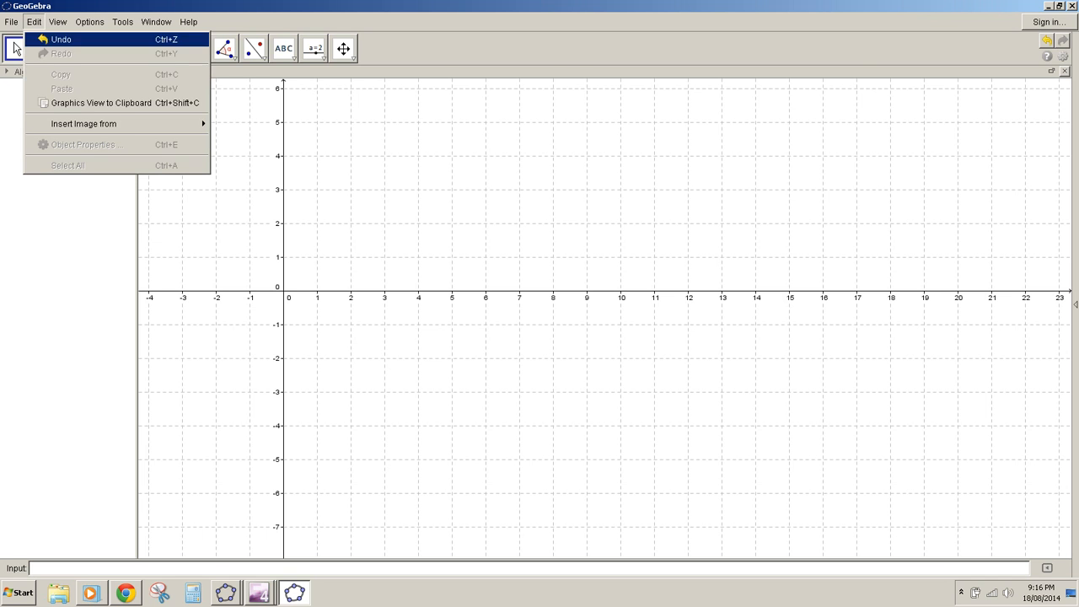
pyautogui.moveTo(84, 123)
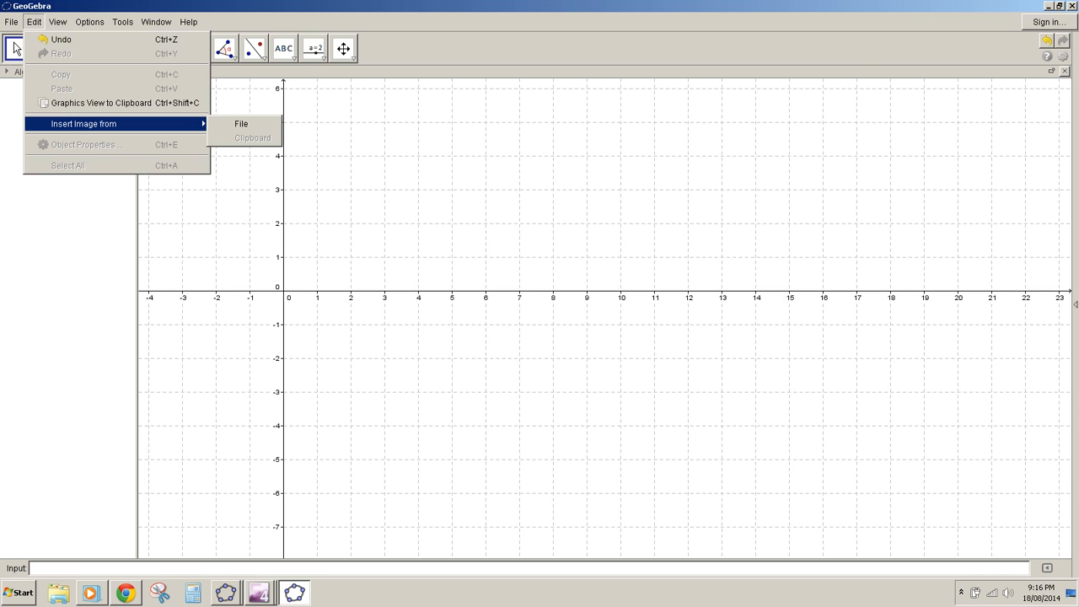
pyautogui.click(242, 124)
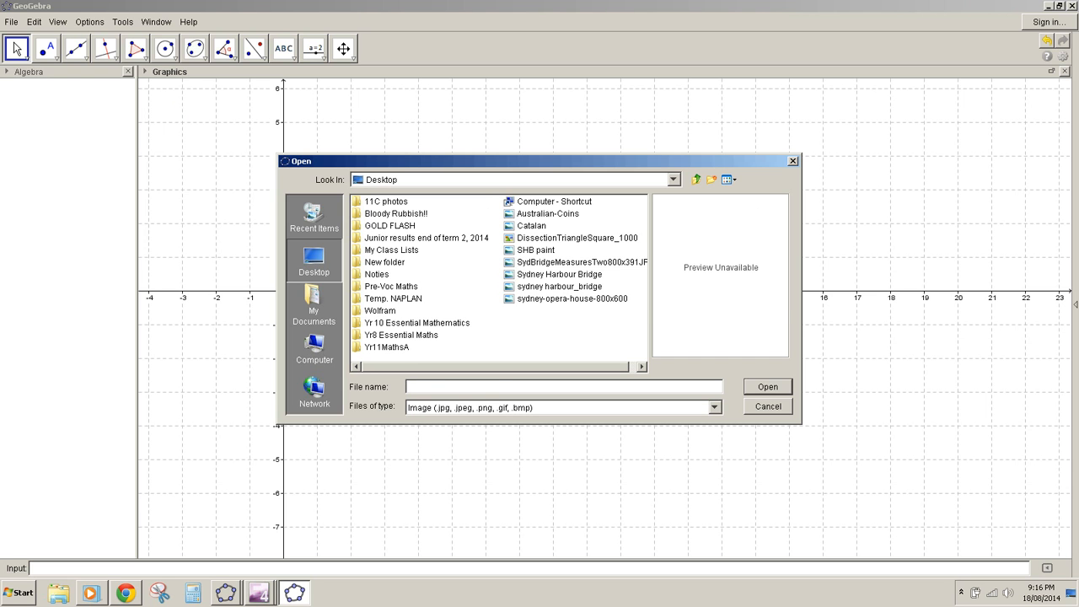
pyautogui.click(559, 286)
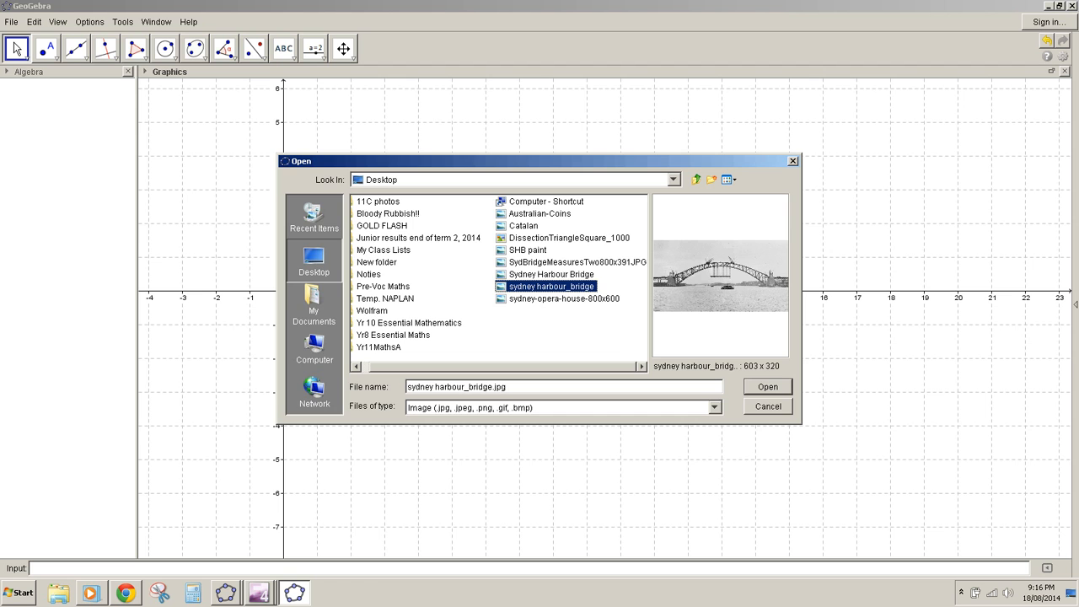
pyautogui.click(767, 387)
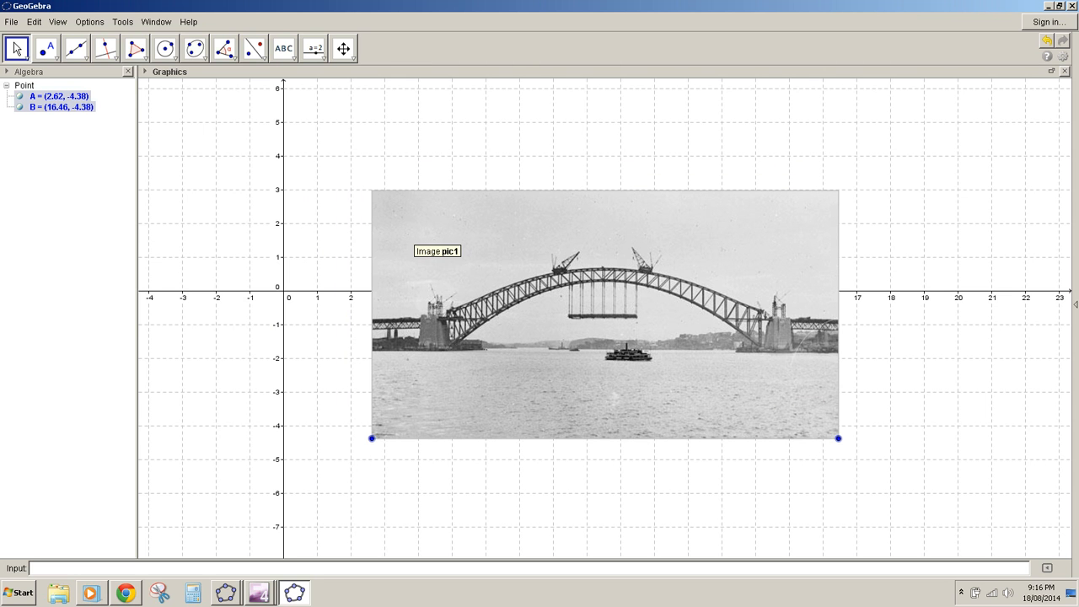
# Give the bridge image an absolute position on screen and reduce its opacity to about 65
pyautogui.rightClick(452, 235)
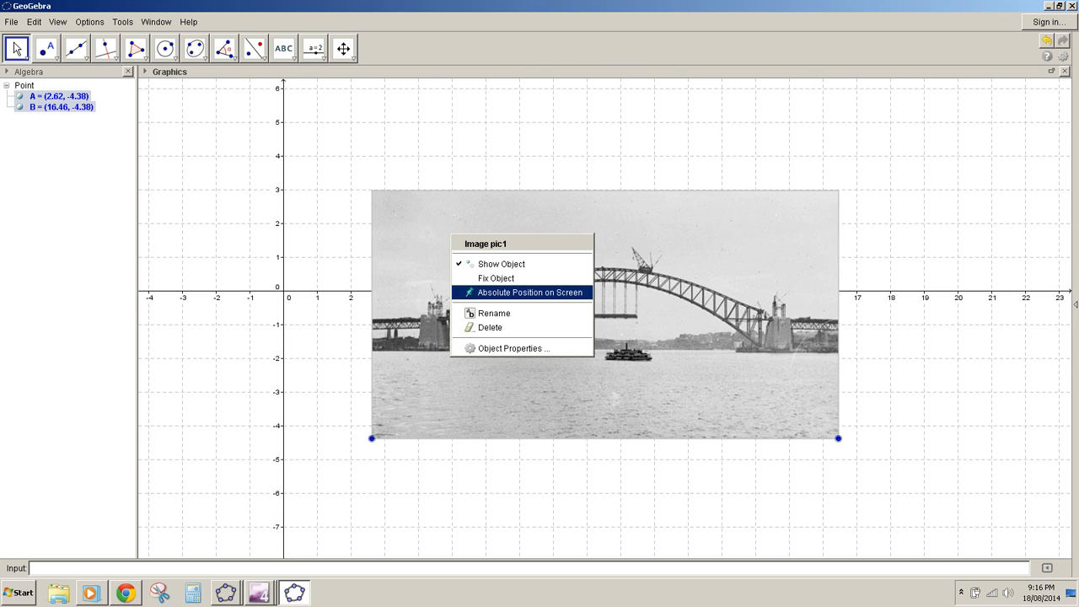
pyautogui.click(529, 292)
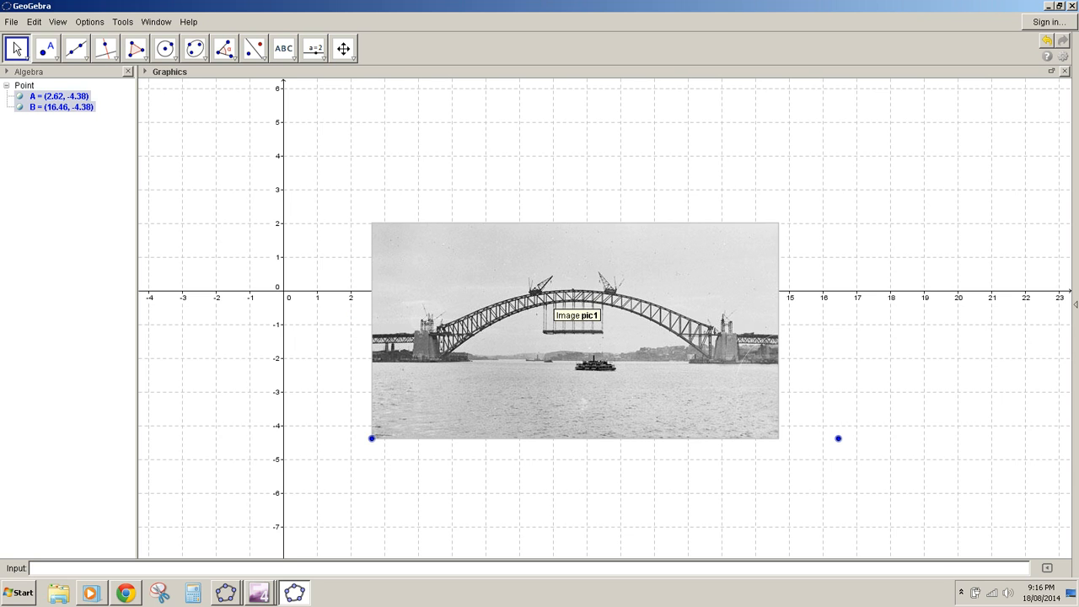
pyautogui.rightClick(495, 263)
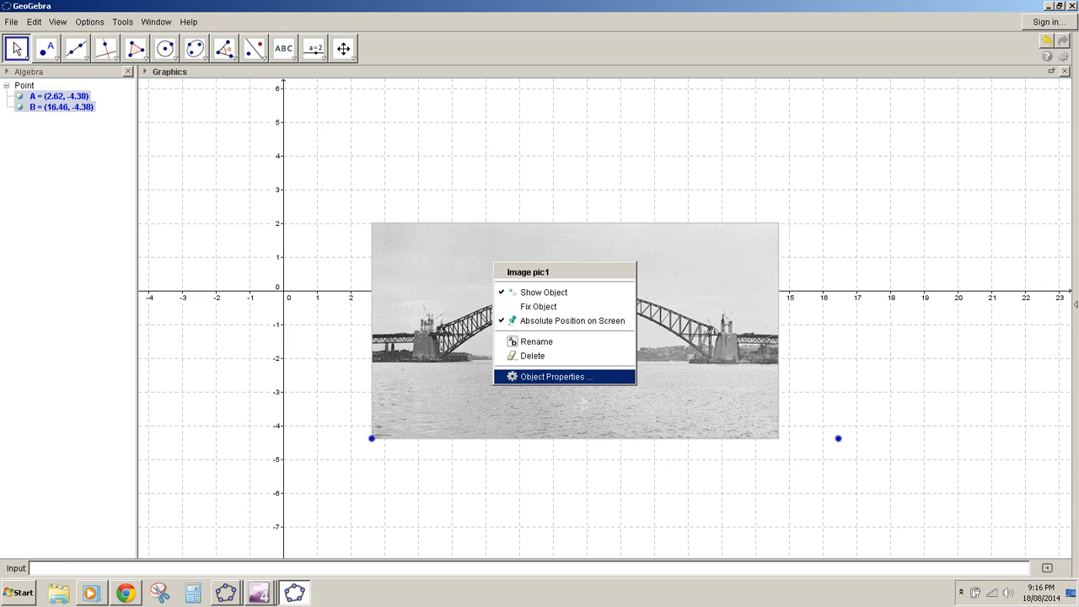
pyautogui.click(552, 376)
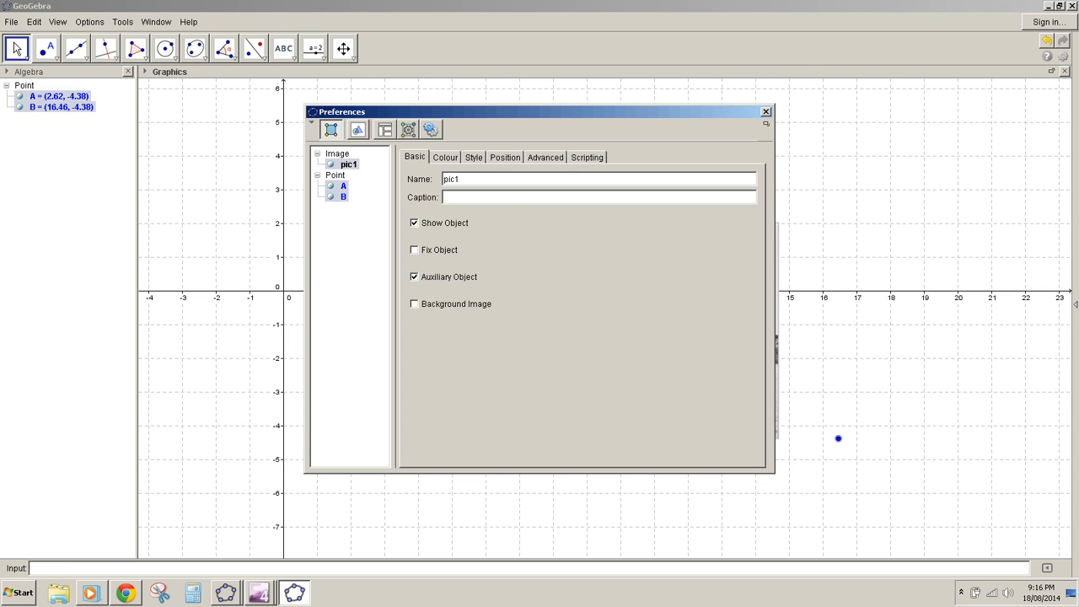
pyautogui.click(446, 158)
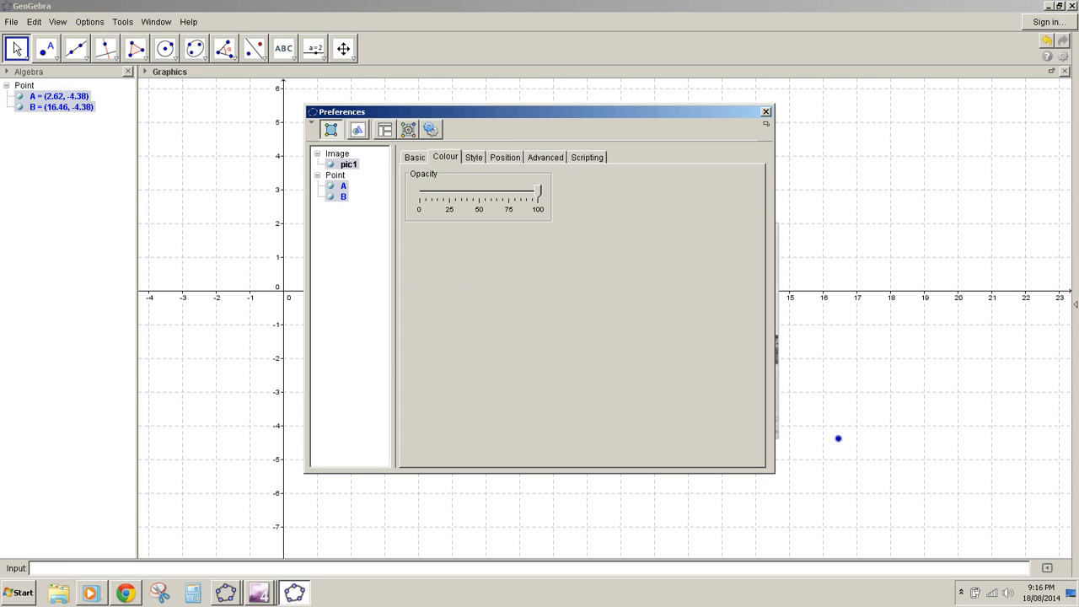
pyautogui.moveTo(538, 192); pyautogui.dragTo(497, 192)
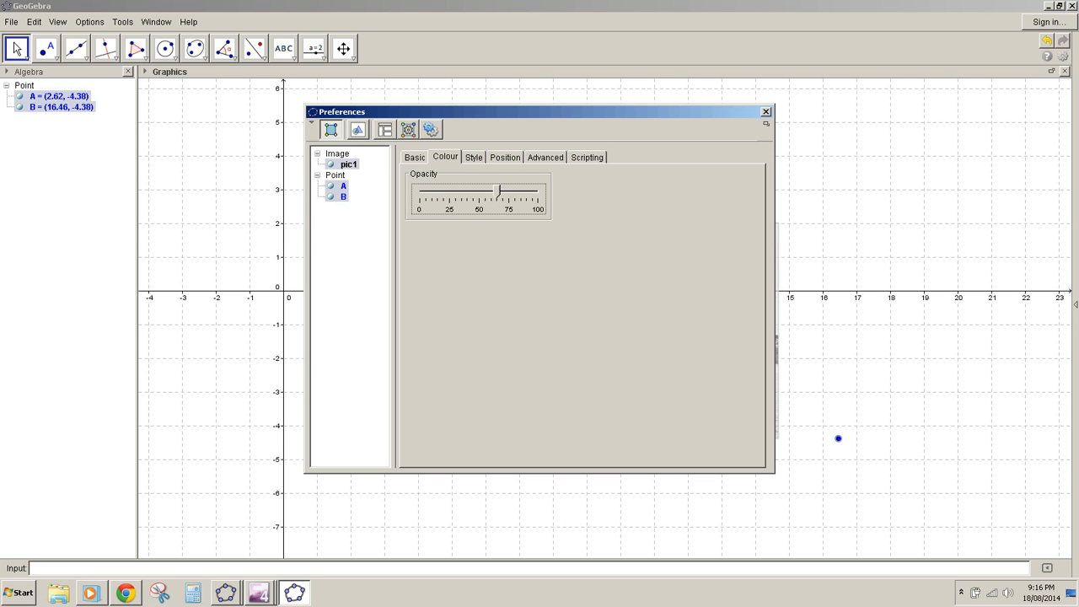
pyautogui.click(765, 112)
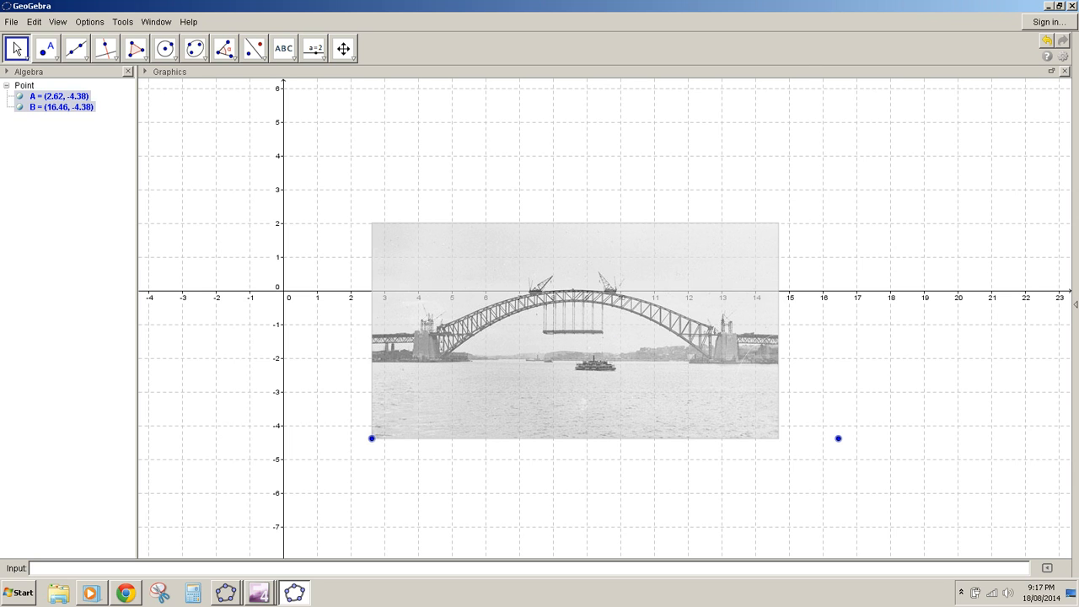
# Position the bridge image and the axes so the arch's left base sits at the origin, with the x-axis along the waterline
pyautogui.click(17, 49)
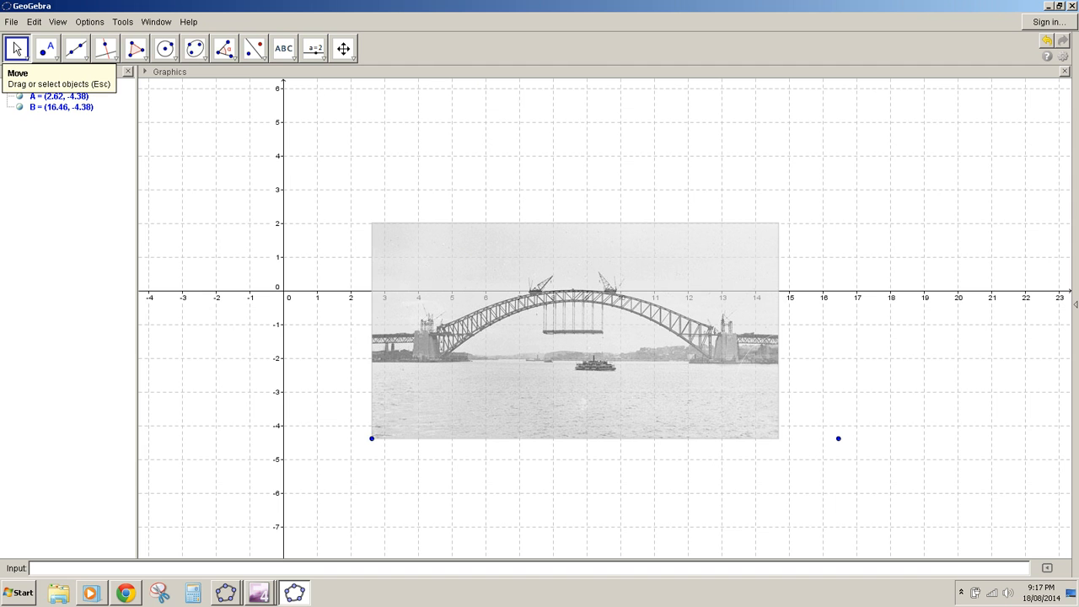
pyautogui.moveTo(583, 400); pyautogui.dragTo(540, 407)
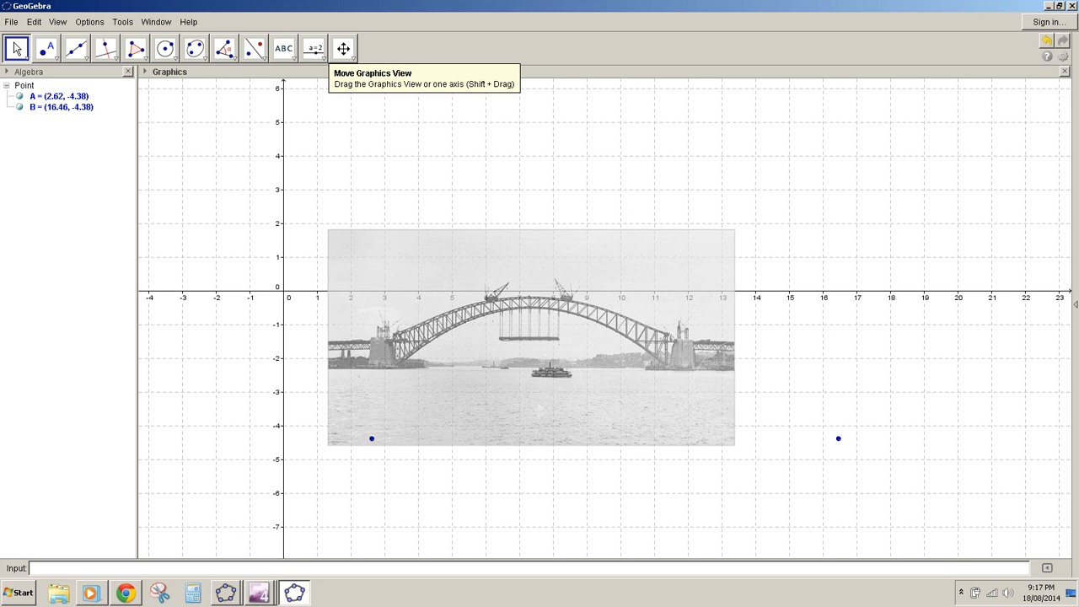
pyautogui.click(343, 48)
pyautogui.moveTo(421, 194); pyautogui.dragTo(434, 270)
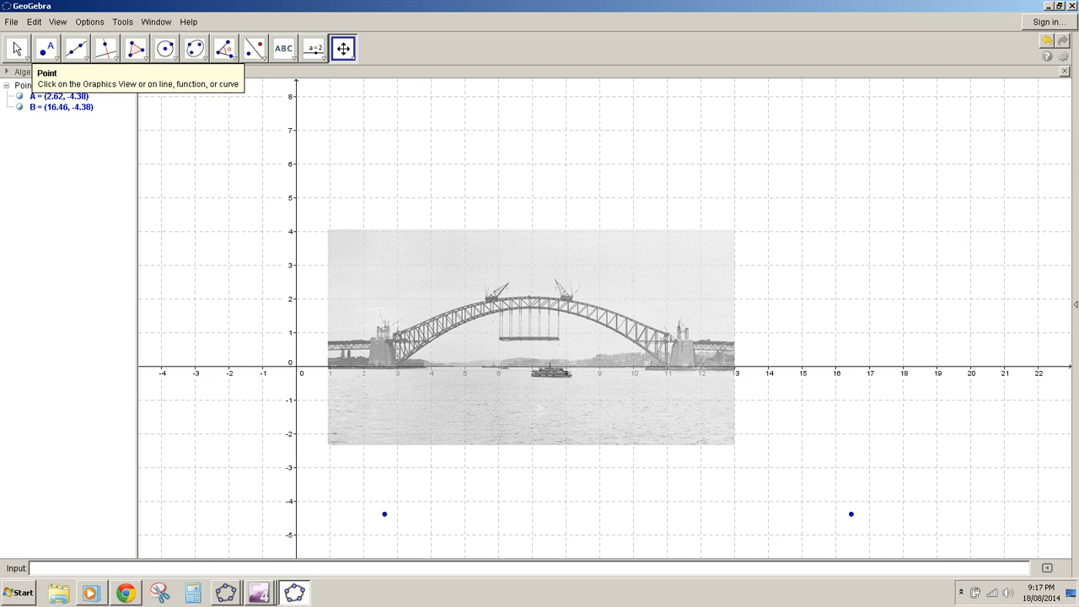
pyautogui.click(17, 48)
pyautogui.moveTo(338, 257); pyautogui.dragTo(239, 258)
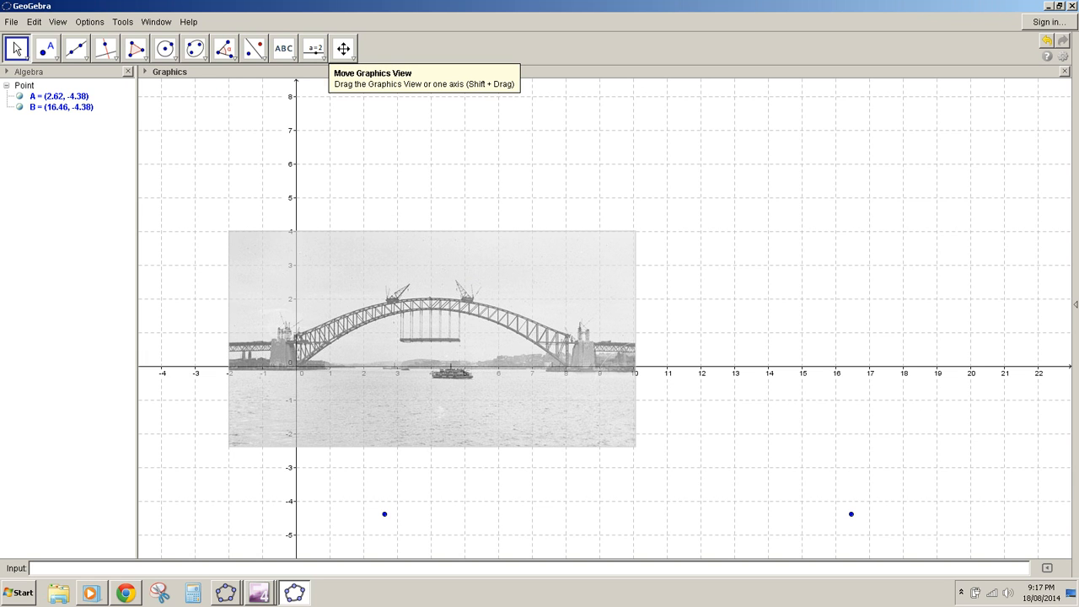
# Rescale the x-axis until the bridge arch spans from 0 to 500
pyautogui.click(343, 48)
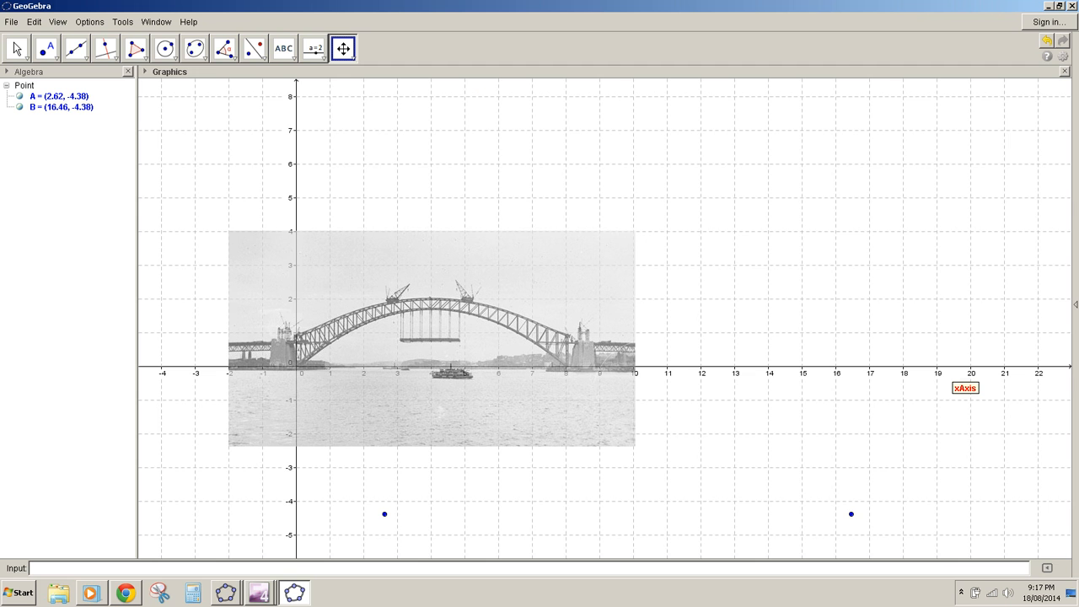
pyautogui.moveTo(949, 381); pyautogui.dragTo(718, 381)
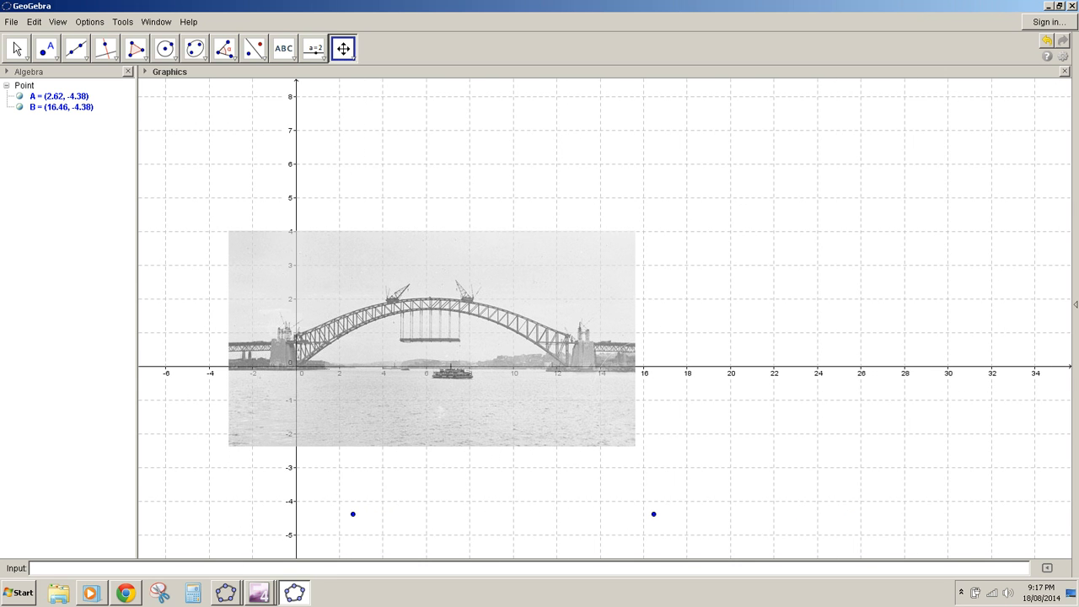
pyautogui.moveTo(970, 381); pyautogui.dragTo(732, 381)
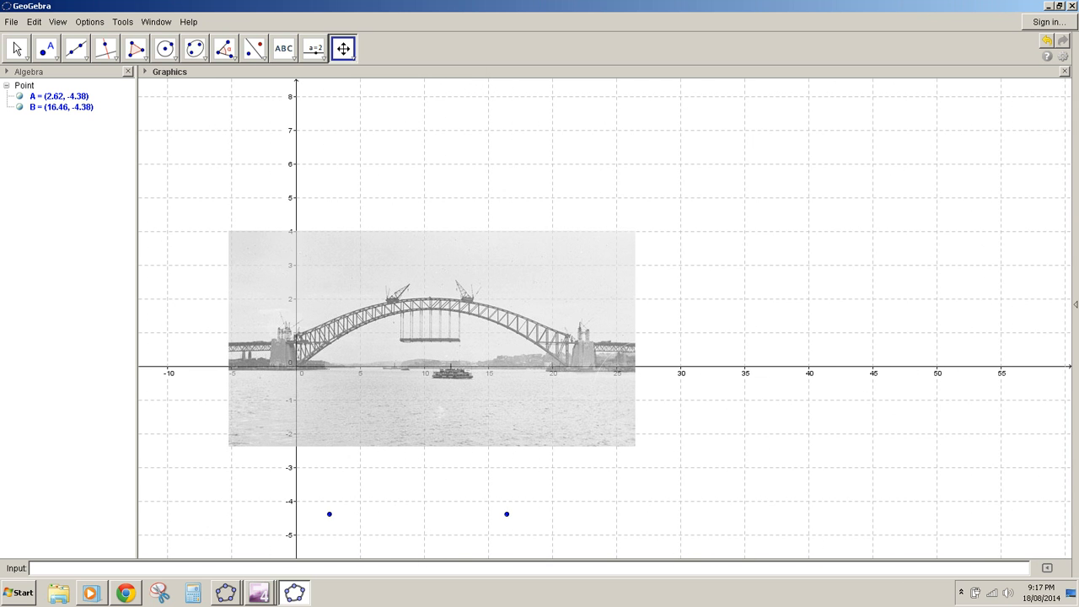
pyautogui.moveTo(927, 381); pyautogui.dragTo(732, 381)
pyautogui.moveTo(1004, 381); pyautogui.dragTo(731, 381)
pyautogui.moveTo(1045, 381); pyautogui.dragTo(721, 381)
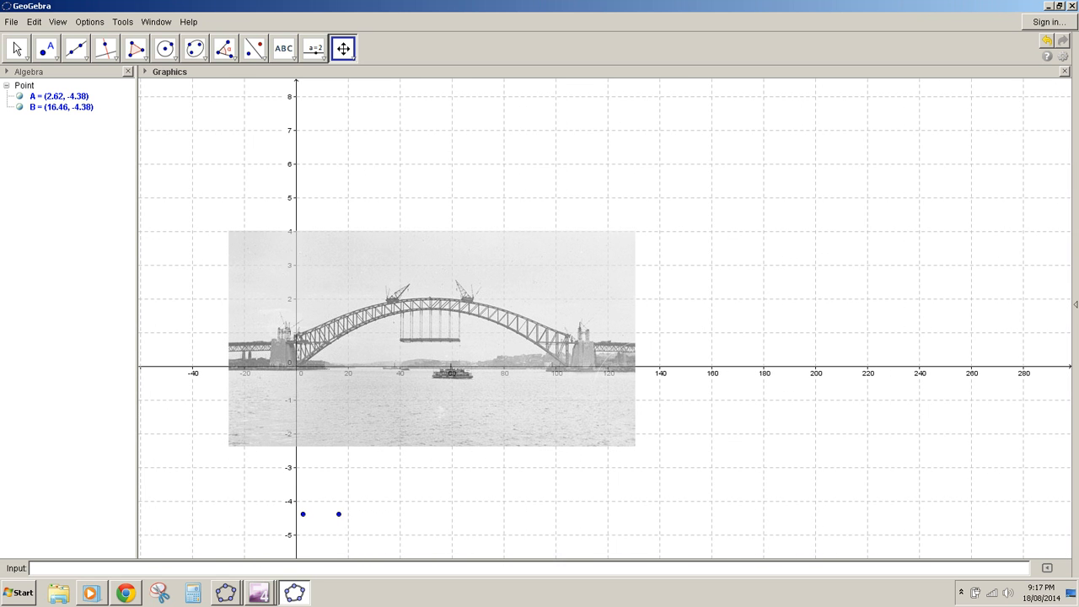
pyautogui.moveTo(1042, 381); pyautogui.dragTo(730, 381)
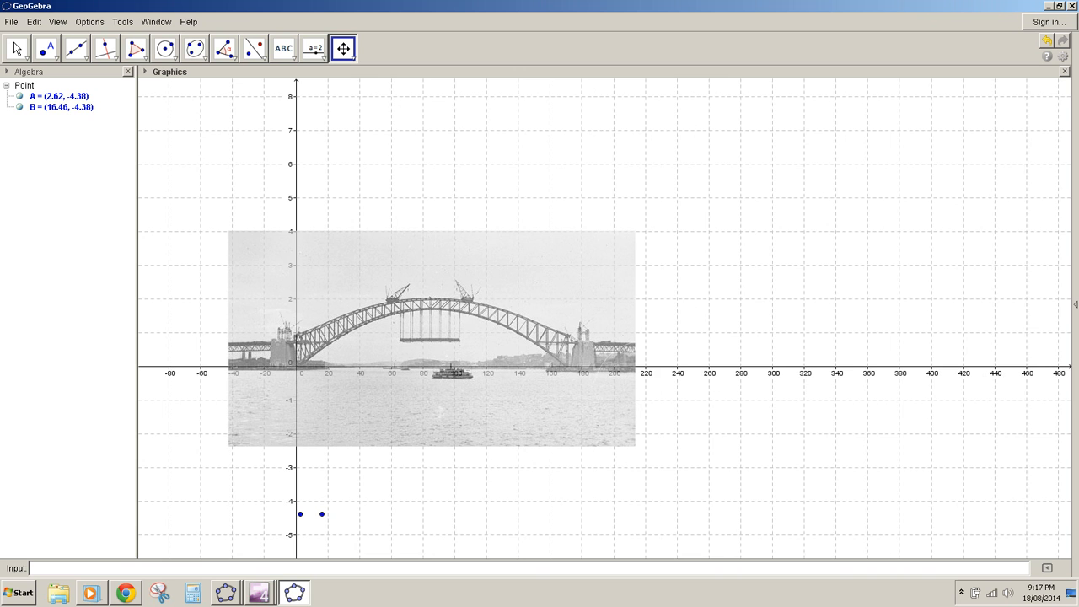
pyautogui.moveTo(944, 385); pyautogui.dragTo(767, 384)
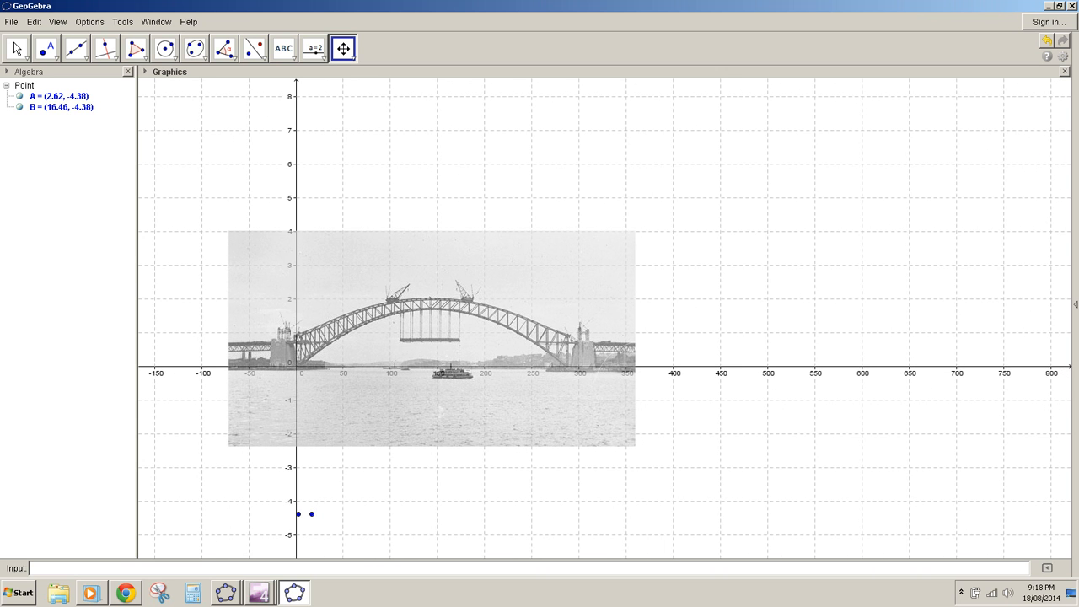
pyautogui.moveTo(865, 384); pyautogui.dragTo(622, 387)
pyautogui.moveTo(689, 367)
pyautogui.mouseDown()
pyautogui.moveTo(676, 367)
pyautogui.moveTo(687, 367)
pyautogui.mouseUp()
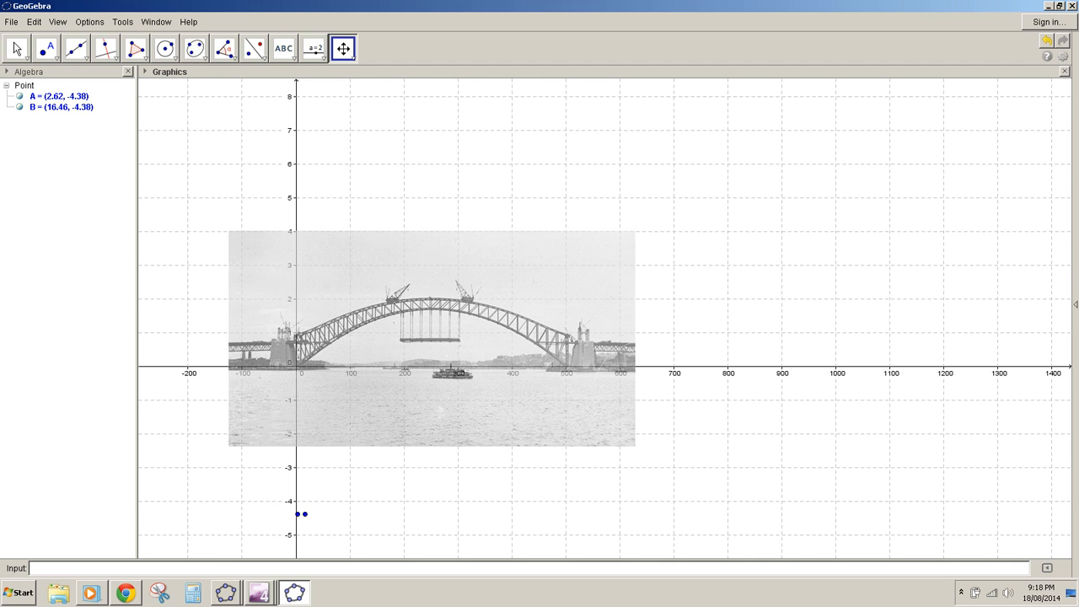
# Set the ratio of x-axis to y-axis to 1 : 1
pyautogui.click(17, 48)
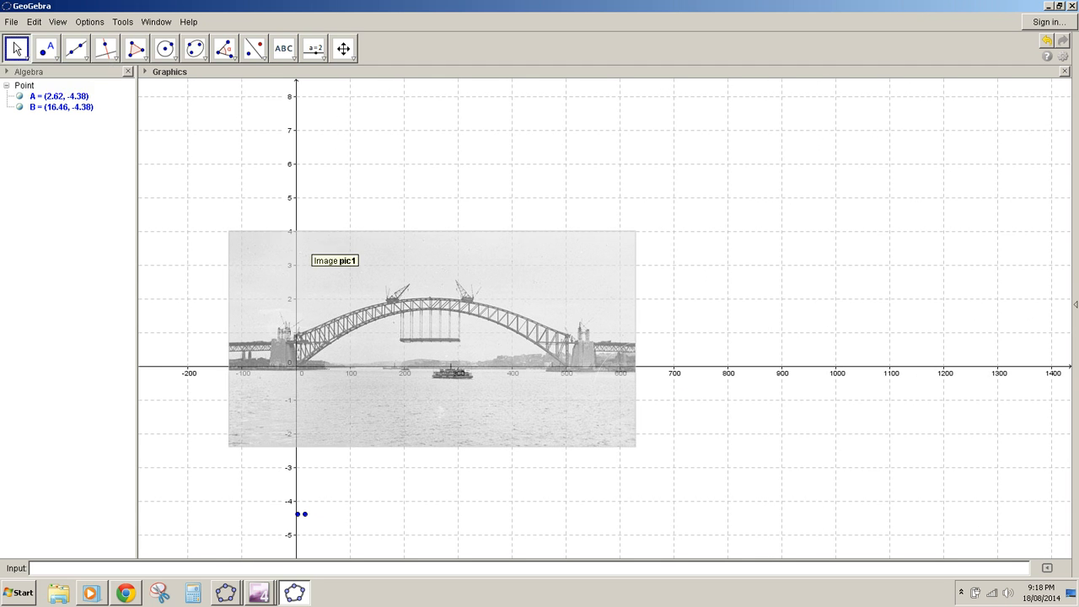
pyautogui.rightClick(810, 158)
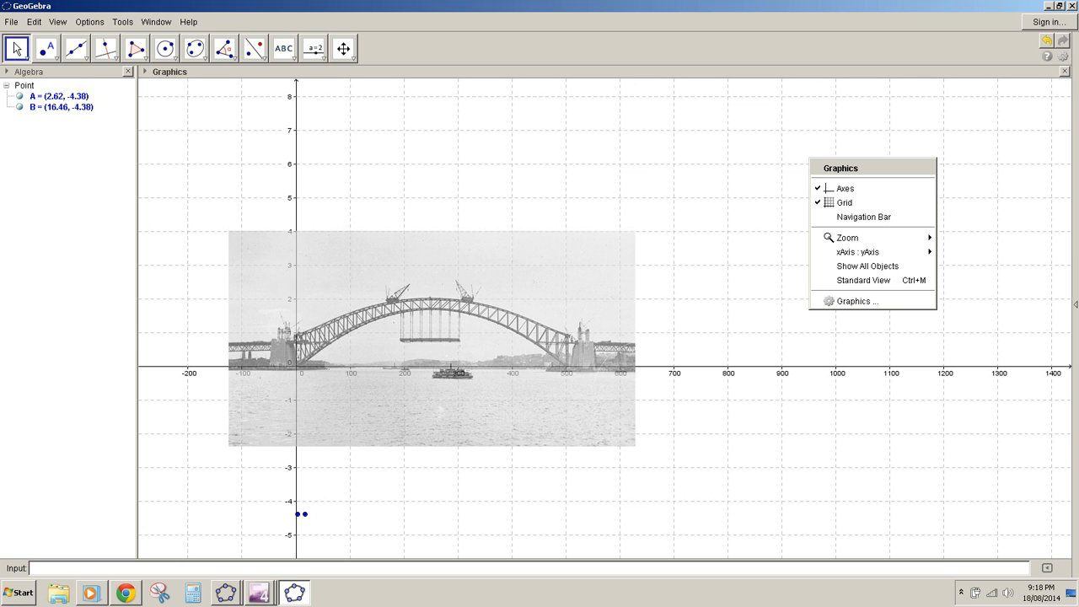
pyautogui.moveTo(858, 252)
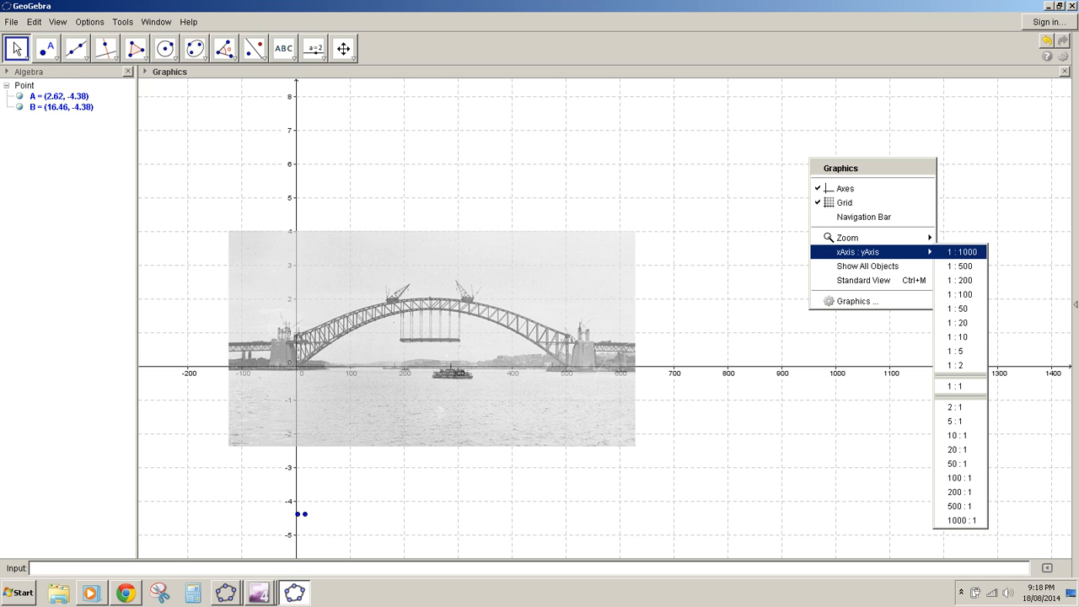
pyautogui.click(956, 386)
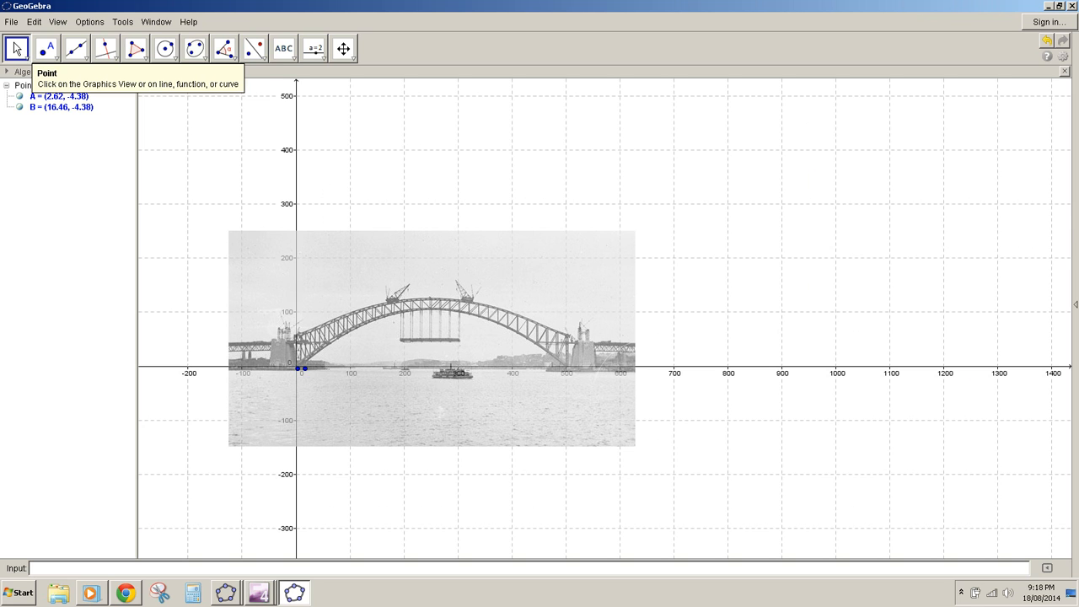
# Place a point at (500, 0) on the right base of the bridge arch
pyautogui.click(47, 48)
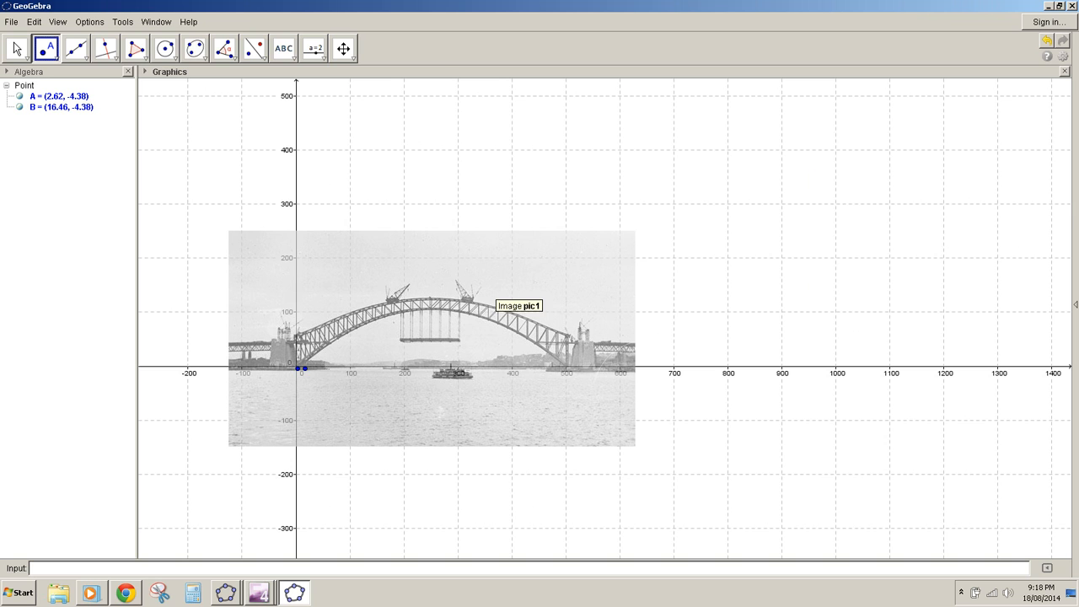
pyautogui.click(565, 366)
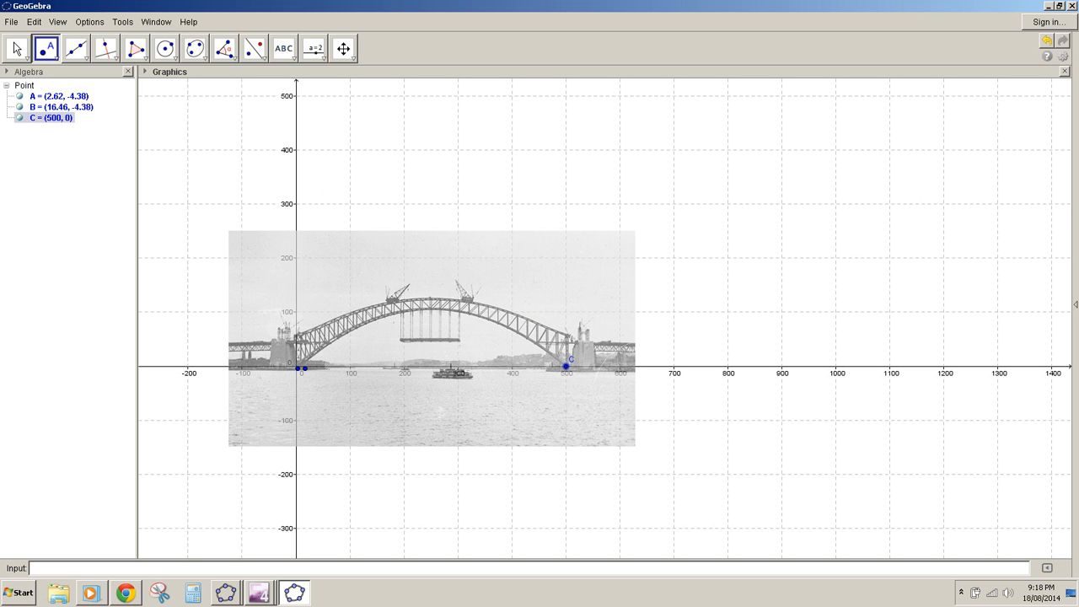
pyautogui.click(17, 48)
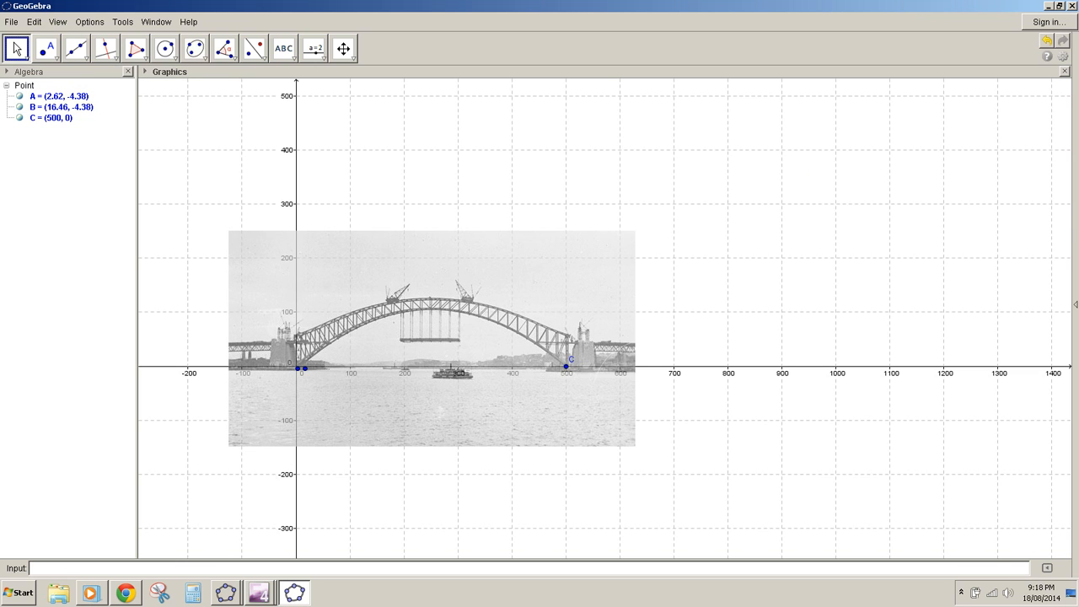
# Turn on the trace for point C at the right base of the bridge arch
pyautogui.click(566, 365)
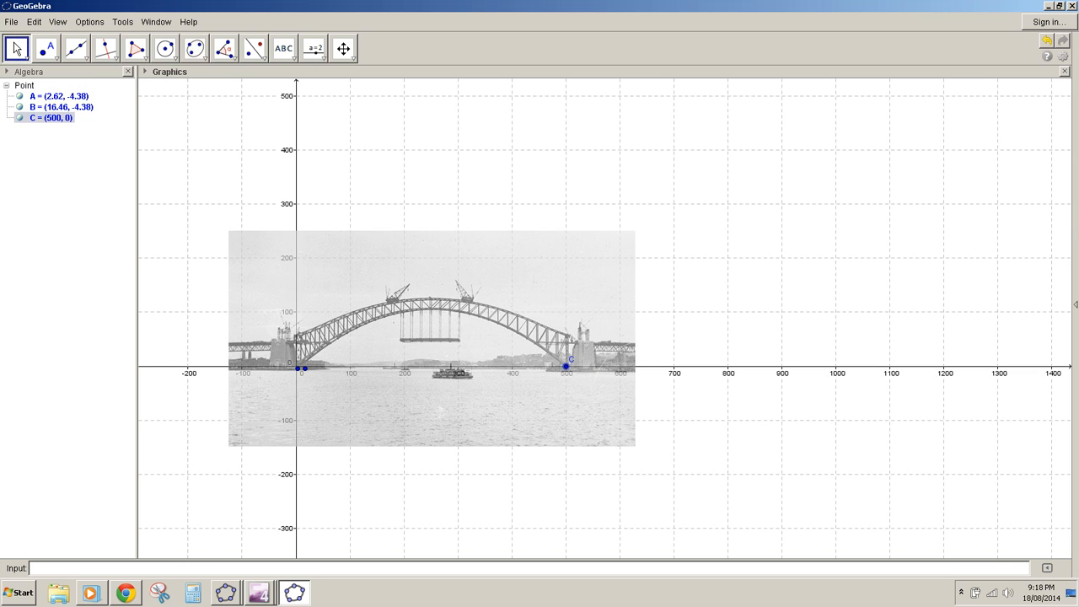
pyautogui.rightClick(566, 366)
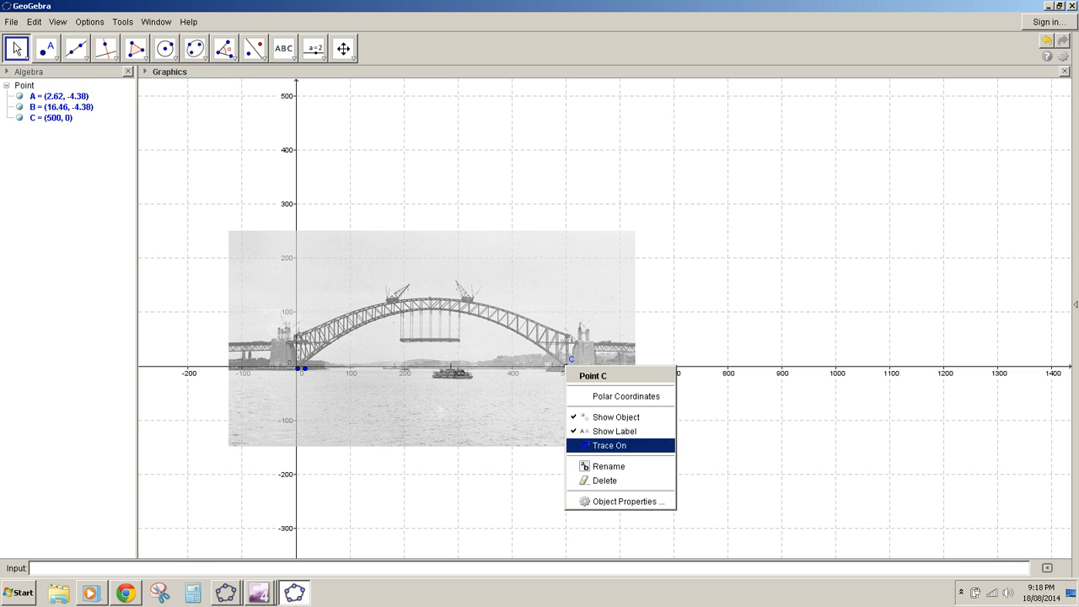
pyautogui.click(608, 445)
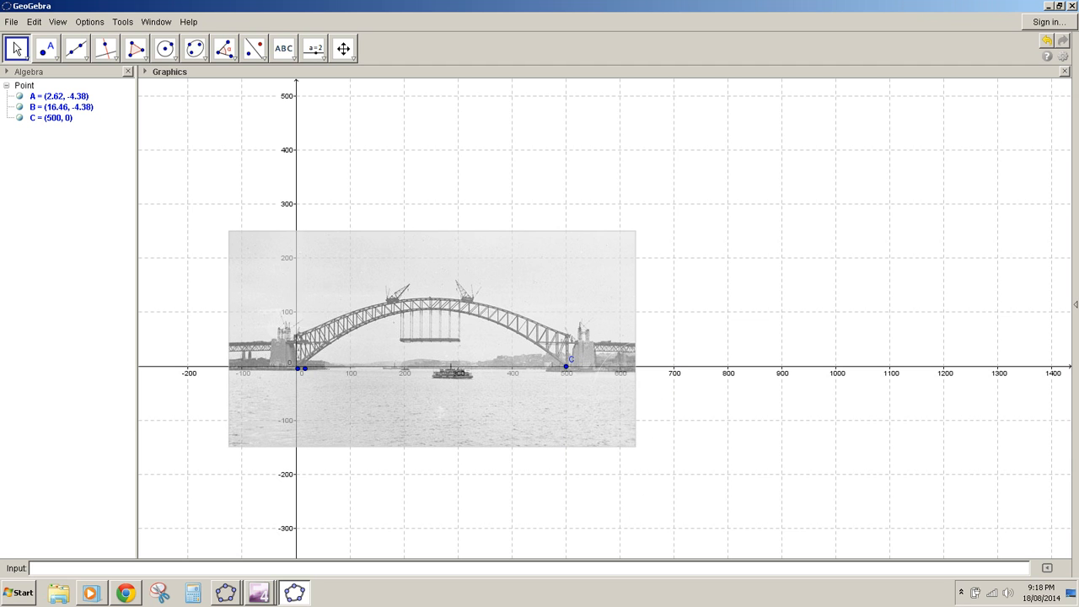
# Show the Spreadsheet view and record the x and y values of point C to it
pyautogui.rightClick(566, 366)
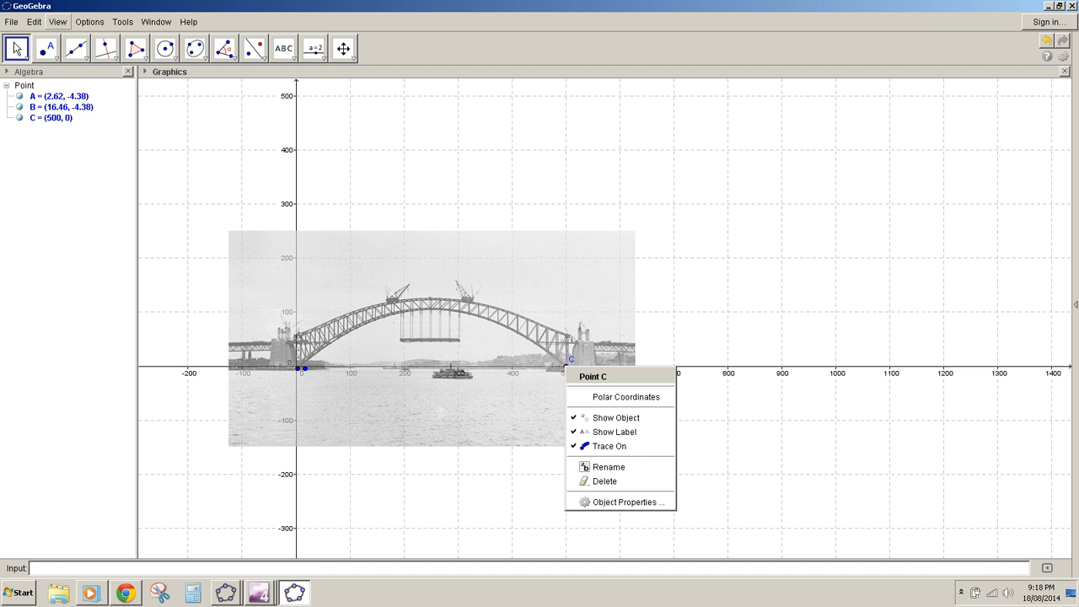
pyautogui.click(58, 22)
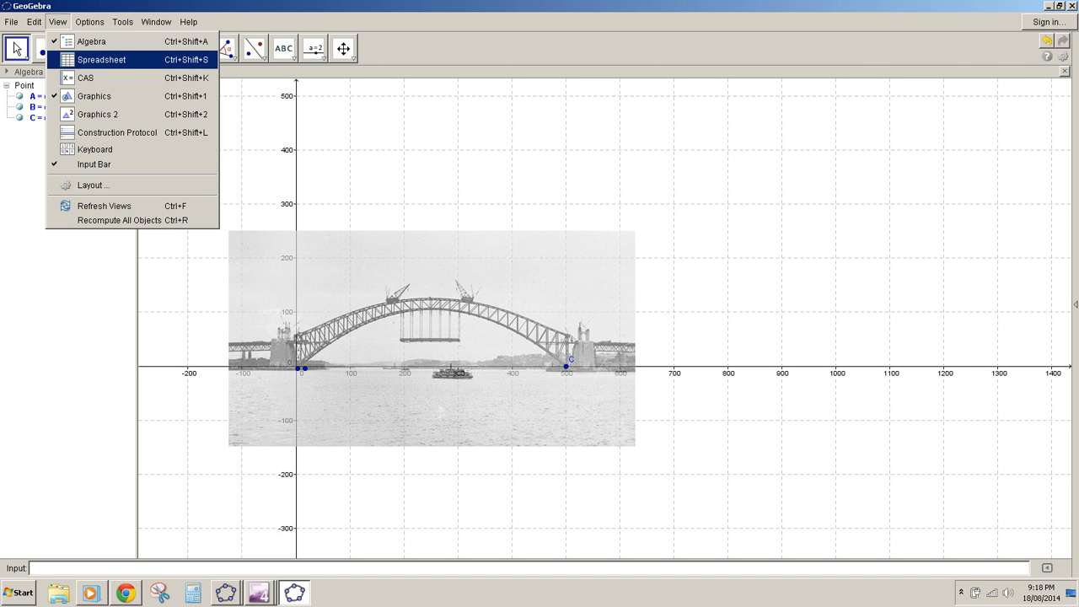
pyautogui.click(101, 59)
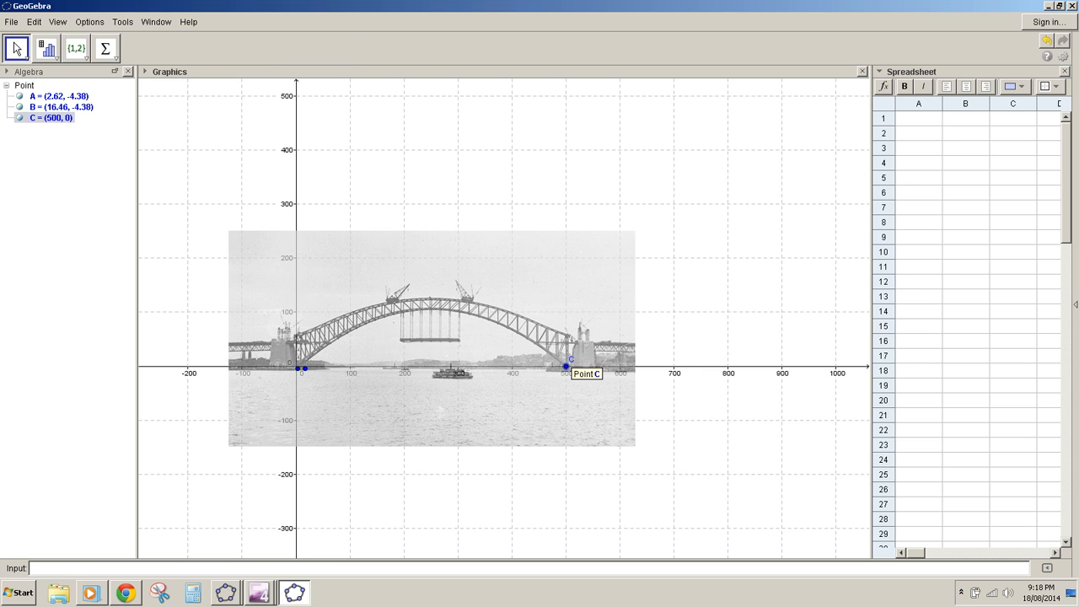
pyautogui.rightClick(566, 366)
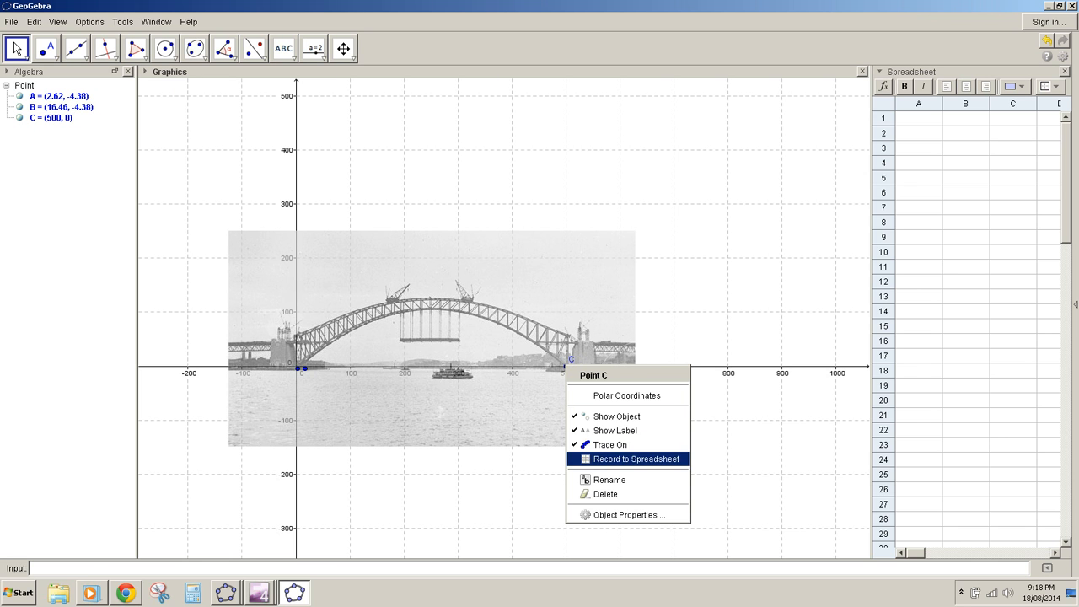
pyautogui.click(628, 459)
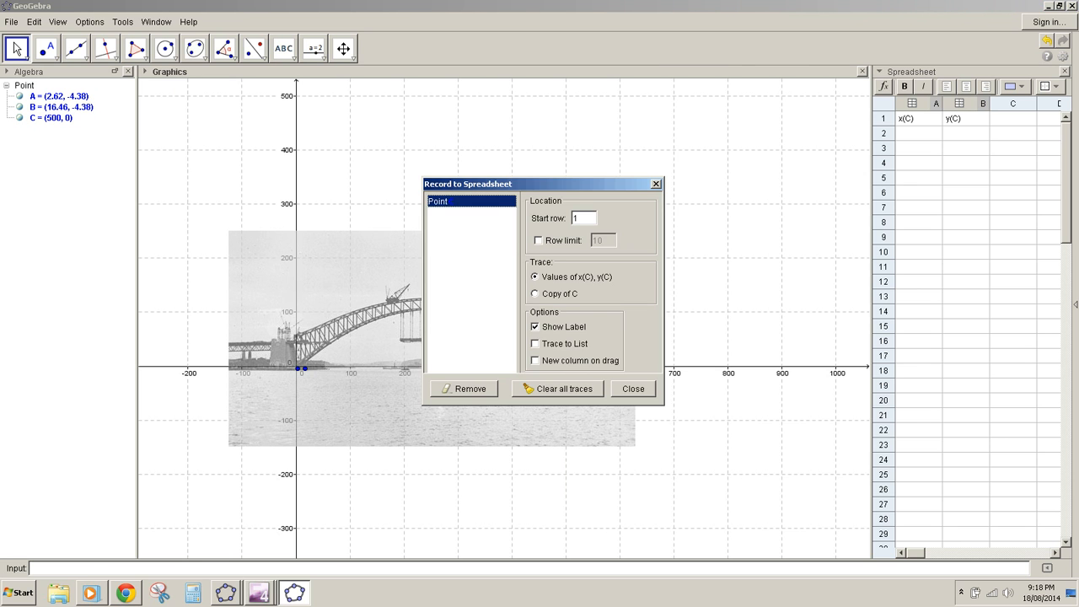
pyautogui.click(633, 389)
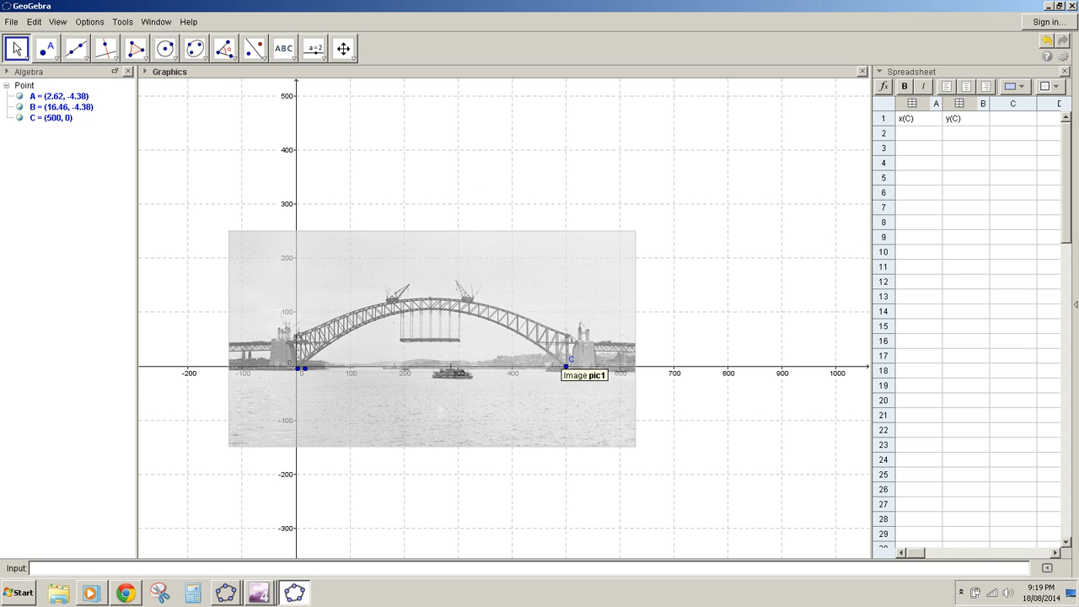
# Trace point C along the underside of the bridge arch from (500, 0) to the origin
pyautogui.click(565, 367)
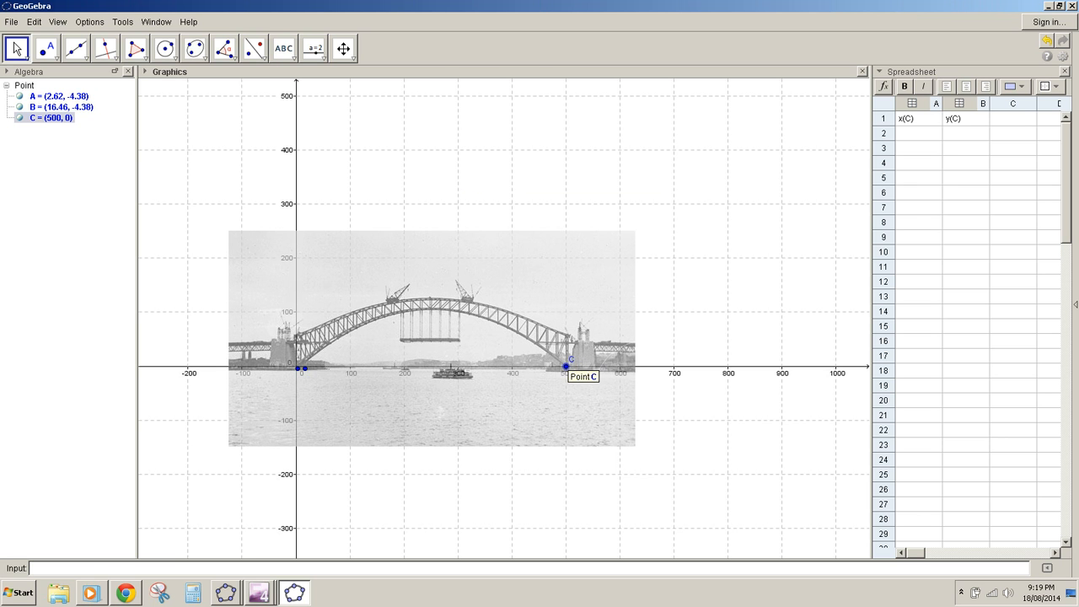
pyautogui.moveTo(565, 367); pyautogui.dragTo(296, 368)
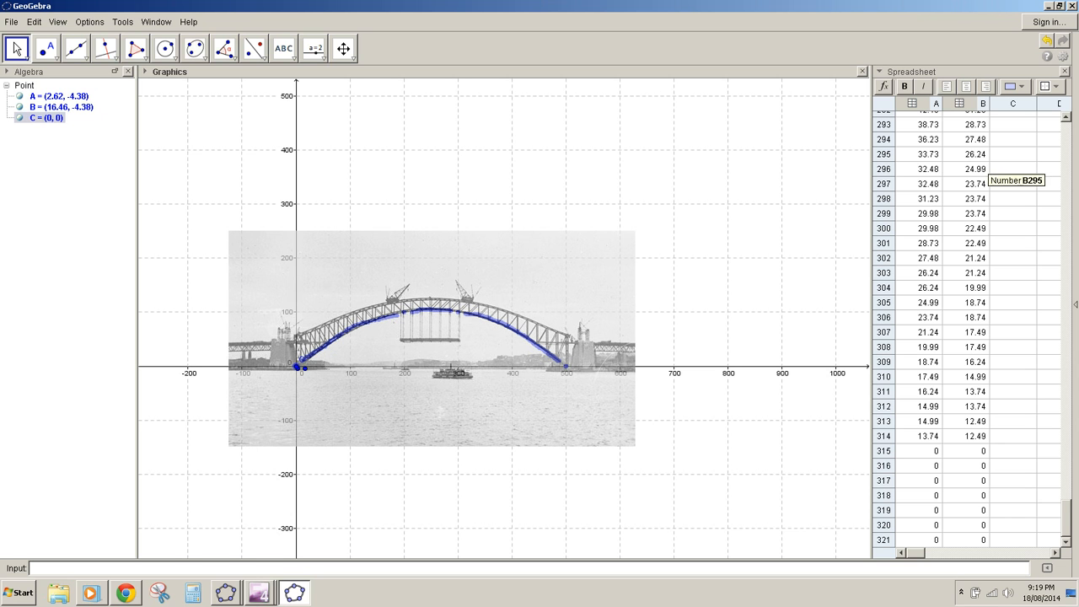
# Run a two-variable regression analysis on the recorded x(C) and y(C) columns, using a polynomial model of degree 2
pyautogui.click(959, 104)
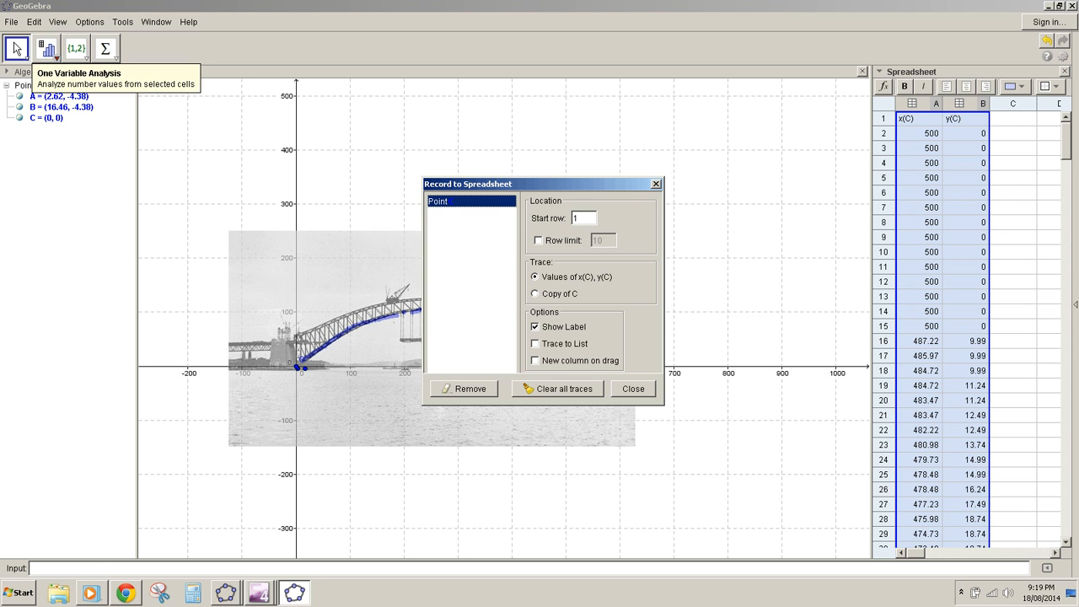
pyautogui.click(47, 49)
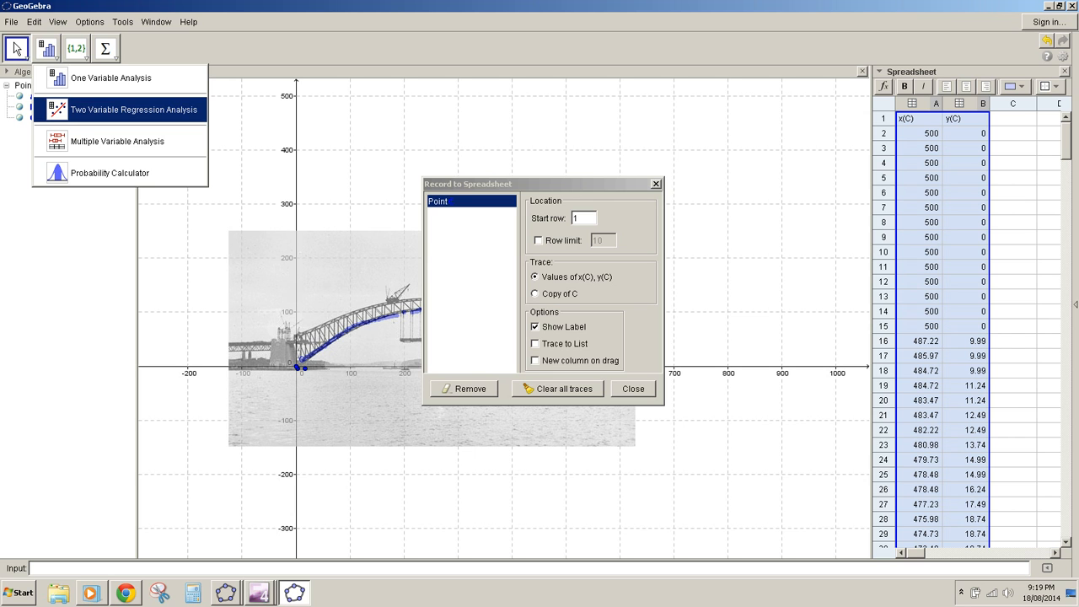
pyautogui.click(134, 109)
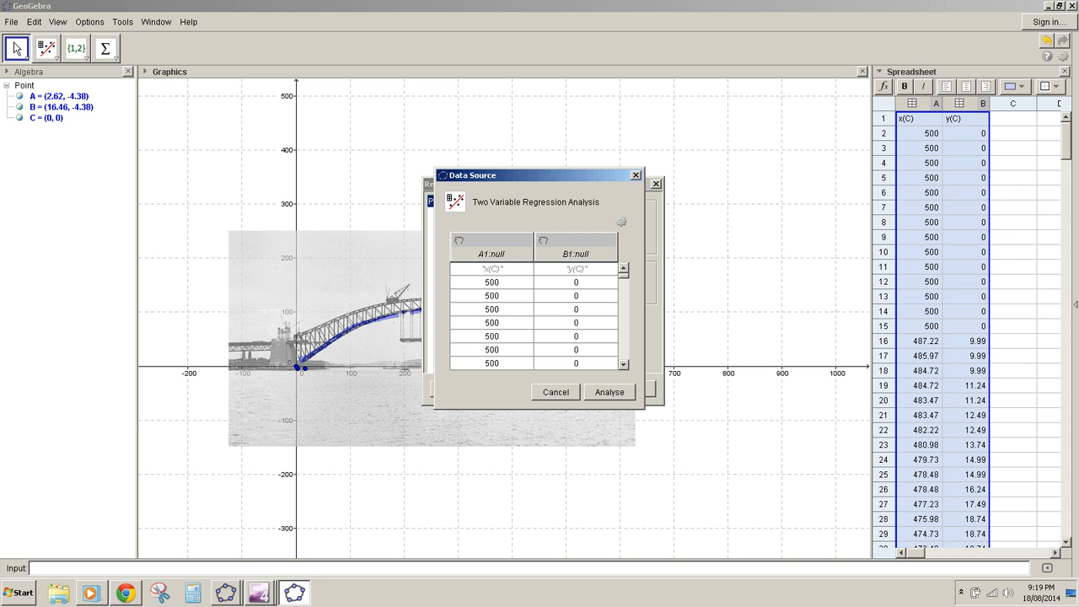
pyautogui.click(609, 393)
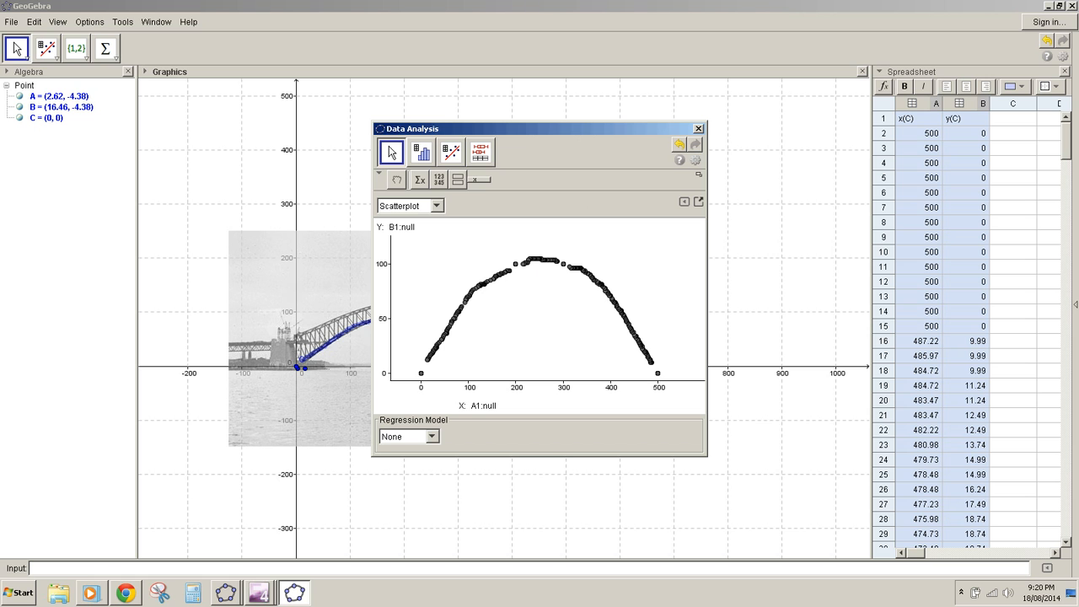
pyautogui.click(432, 436)
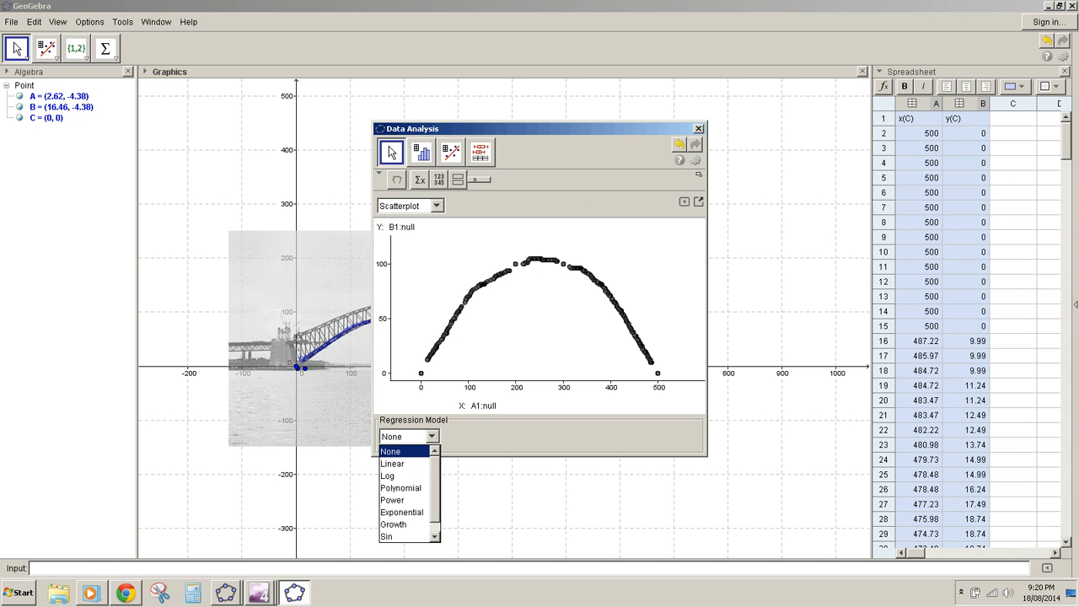
pyautogui.click(401, 488)
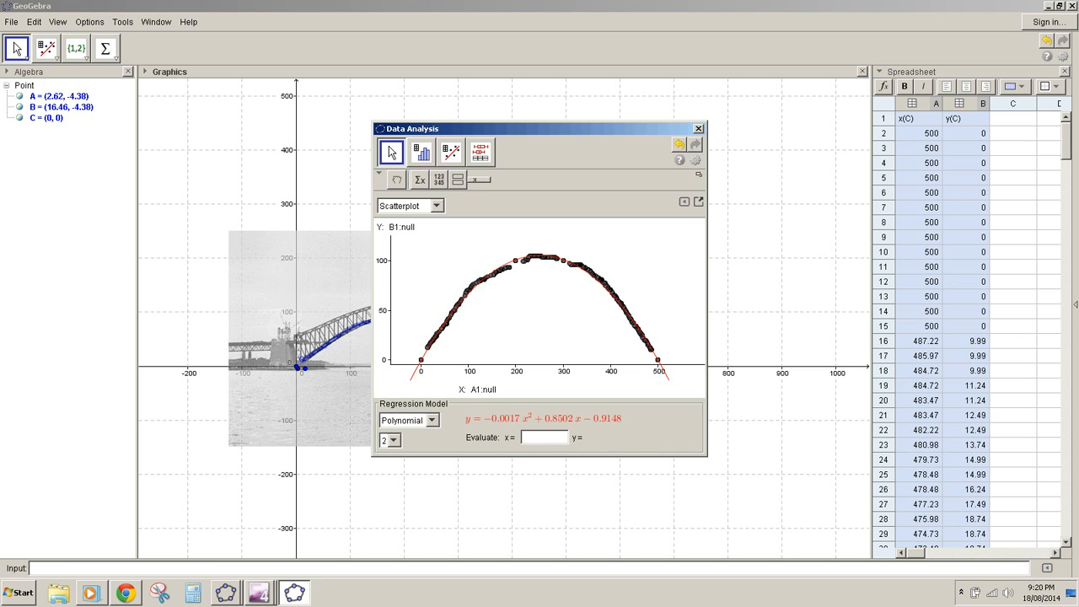
# Copy the scatterplot with its regression curve to the Graphics view and close the analysis and recording dialogs
pyautogui.click(698, 201)
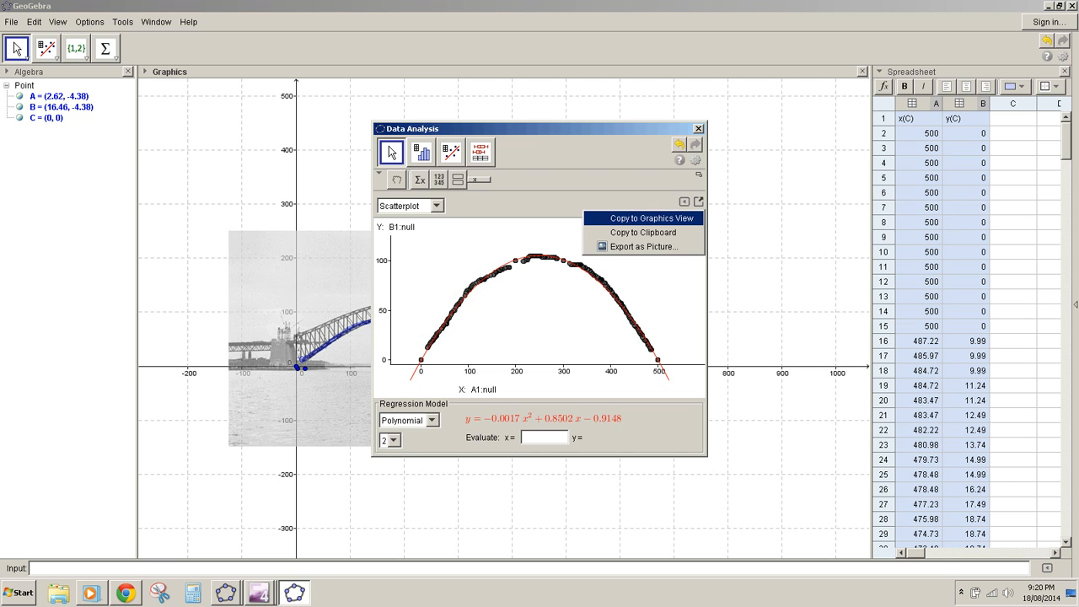
pyautogui.click(651, 219)
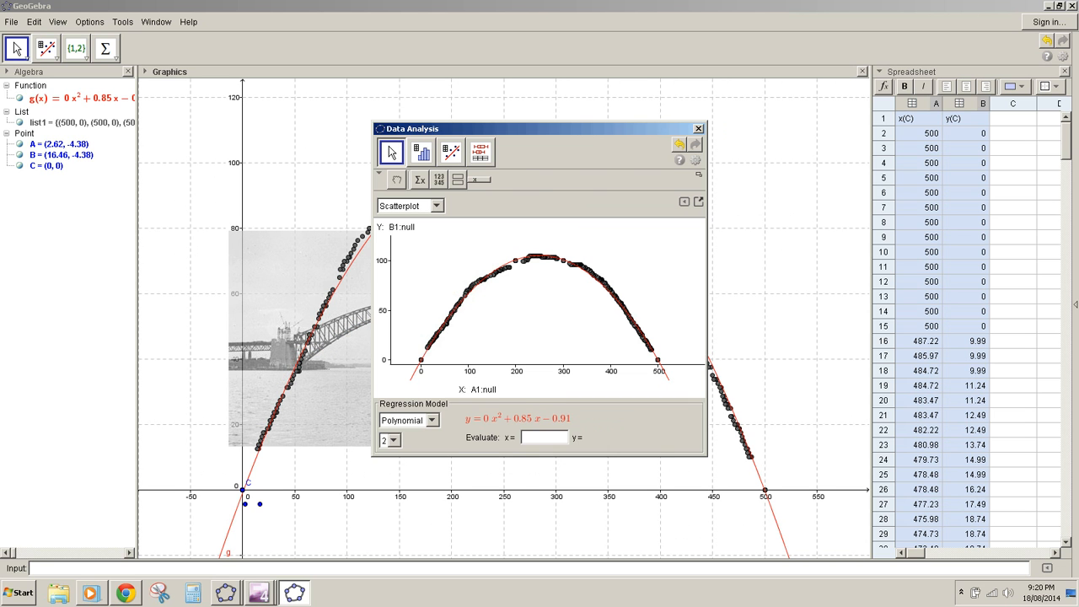
pyautogui.click(699, 128)
pyautogui.click(656, 184)
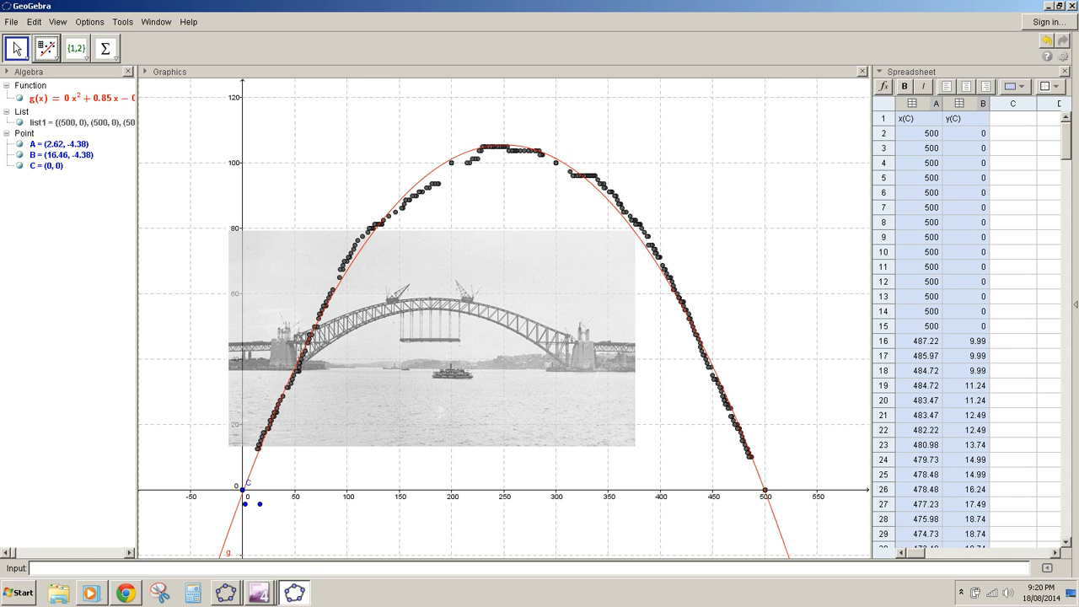
# Realign the origin with the arch's left base and rescale the x-axis until the arch spans from 0 to 500
pyautogui.rightClick(782, 144)
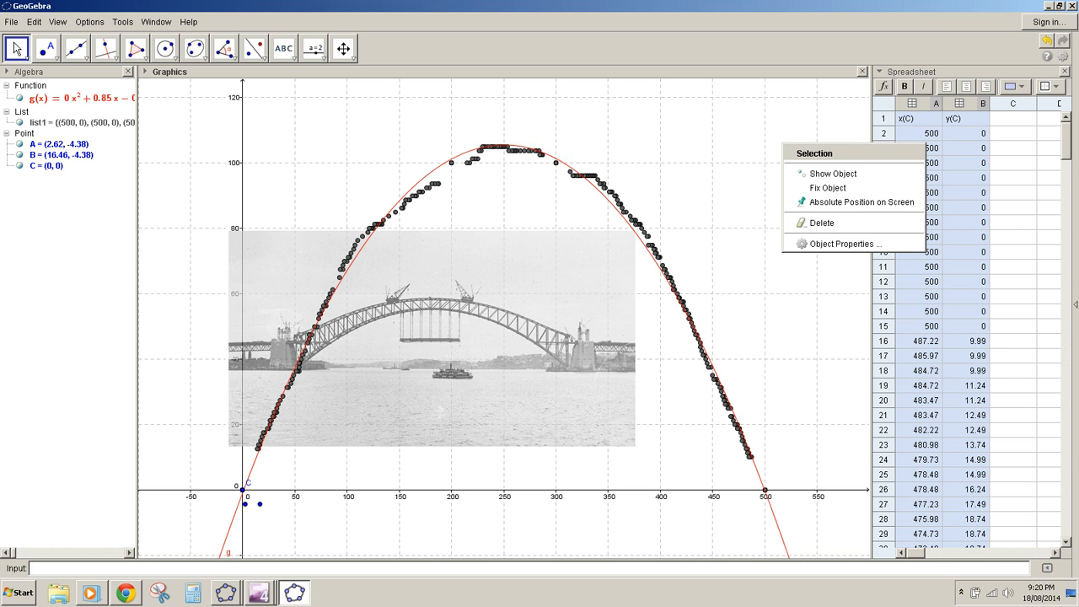
pyautogui.click(343, 48)
pyautogui.click(343, 48)
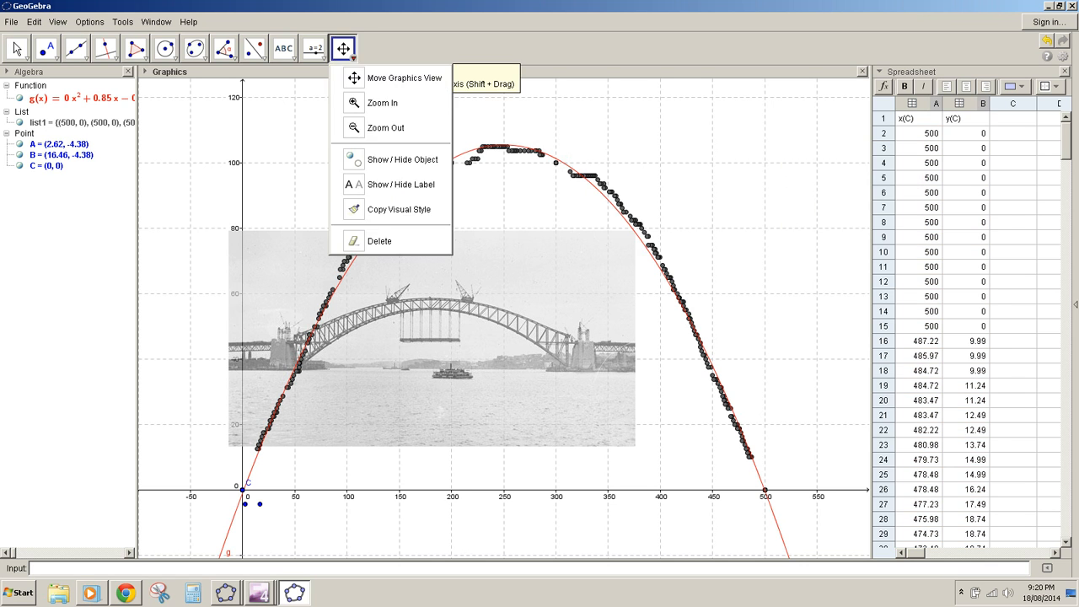
pyautogui.click(396, 78)
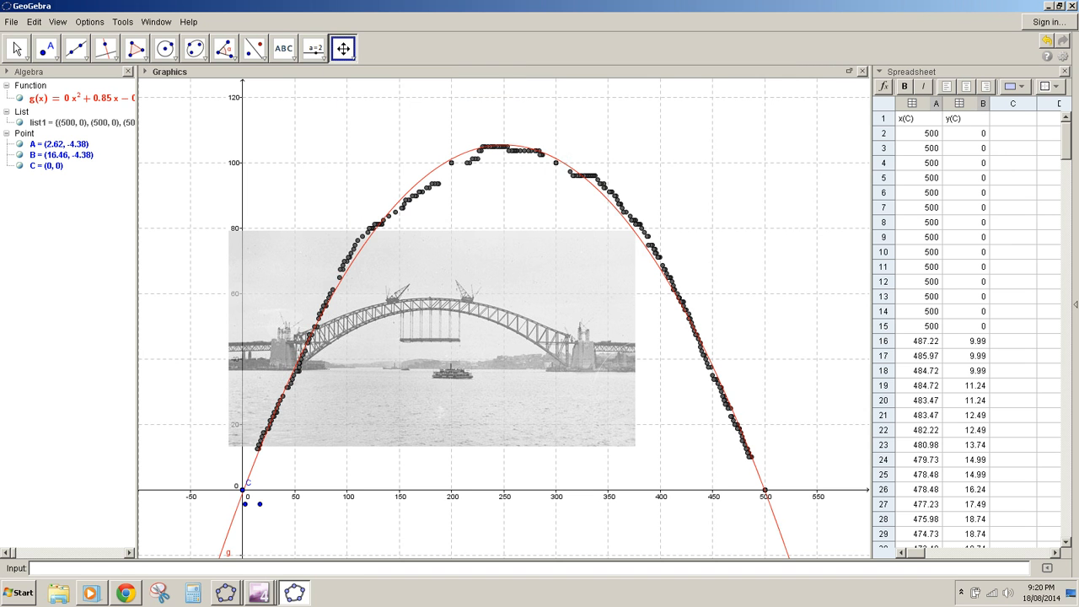
pyautogui.moveTo(506, 337); pyautogui.dragTo(562, 214)
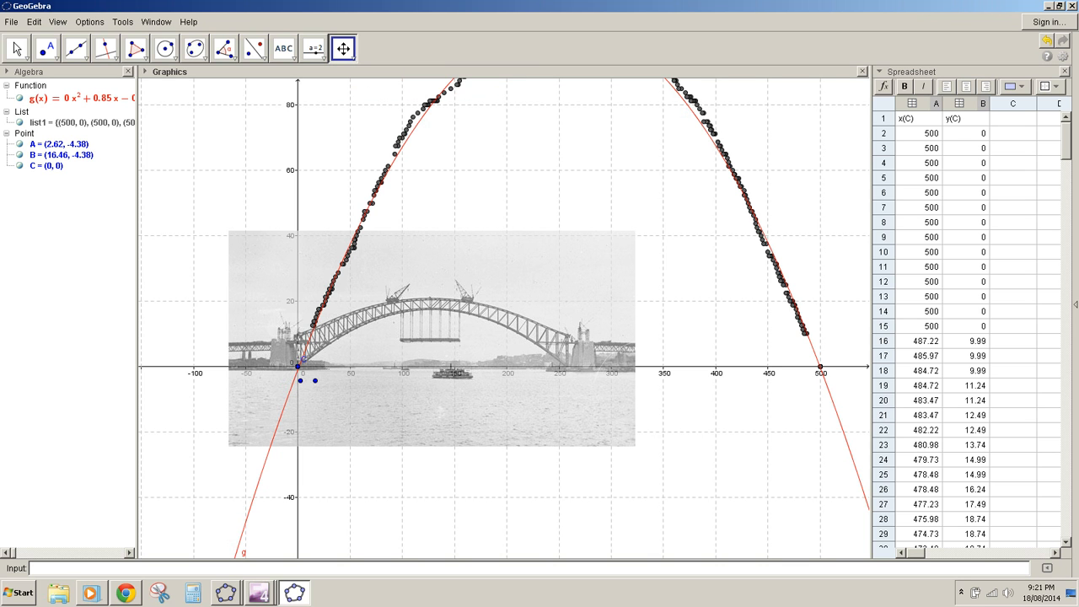
pyautogui.moveTo(769, 377); pyautogui.dragTo(569, 377)
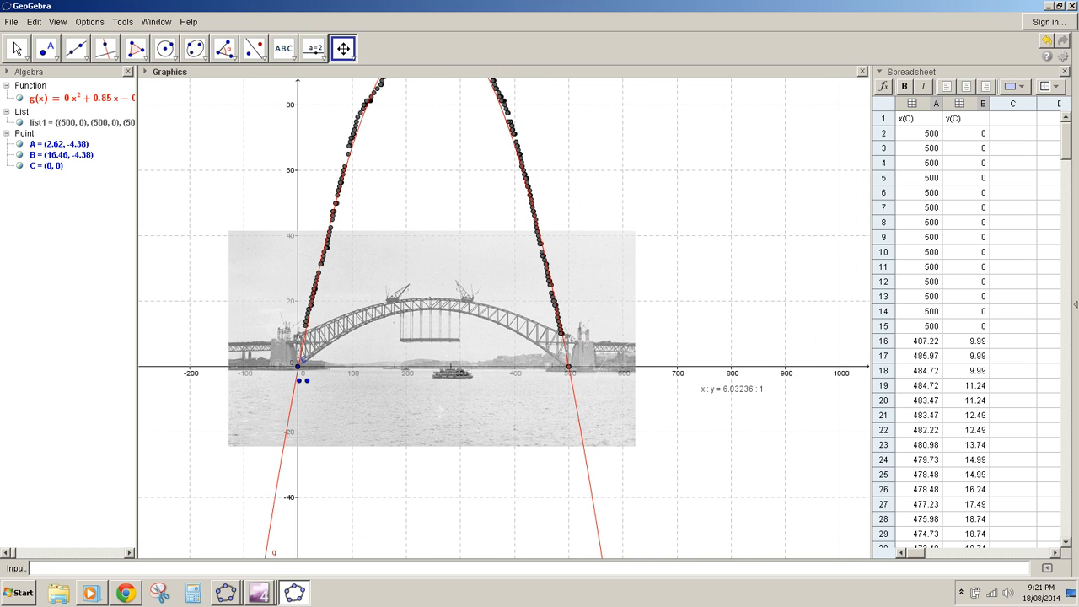
pyautogui.press('Escape')
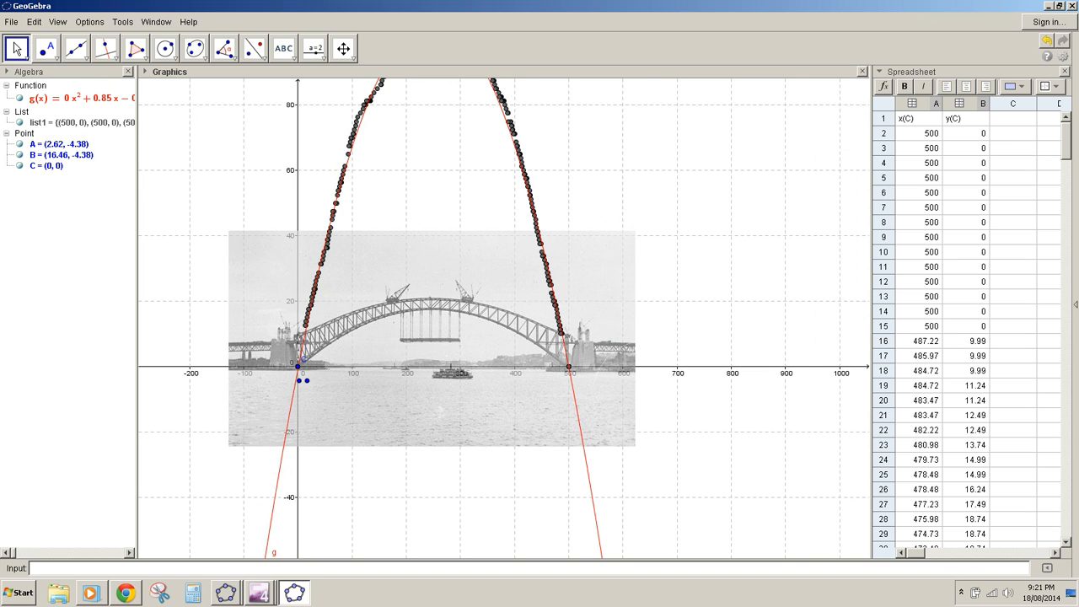
# Set the ratio of x-axis to y-axis back to 1 : 1 and hide the scatter points of list1
pyautogui.rightClick(716, 134)
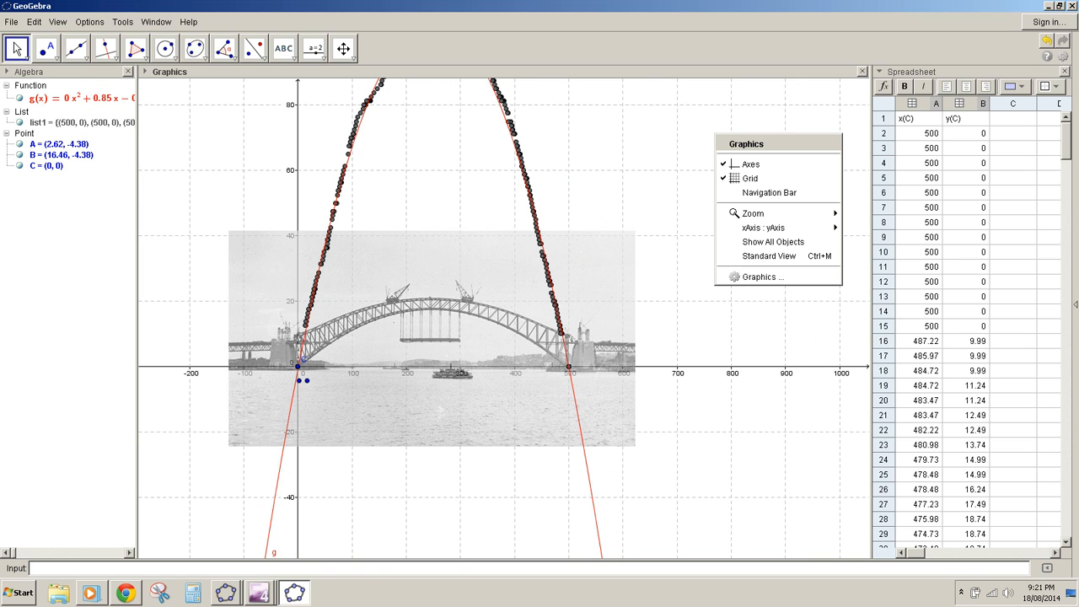
pyautogui.moveTo(763, 227)
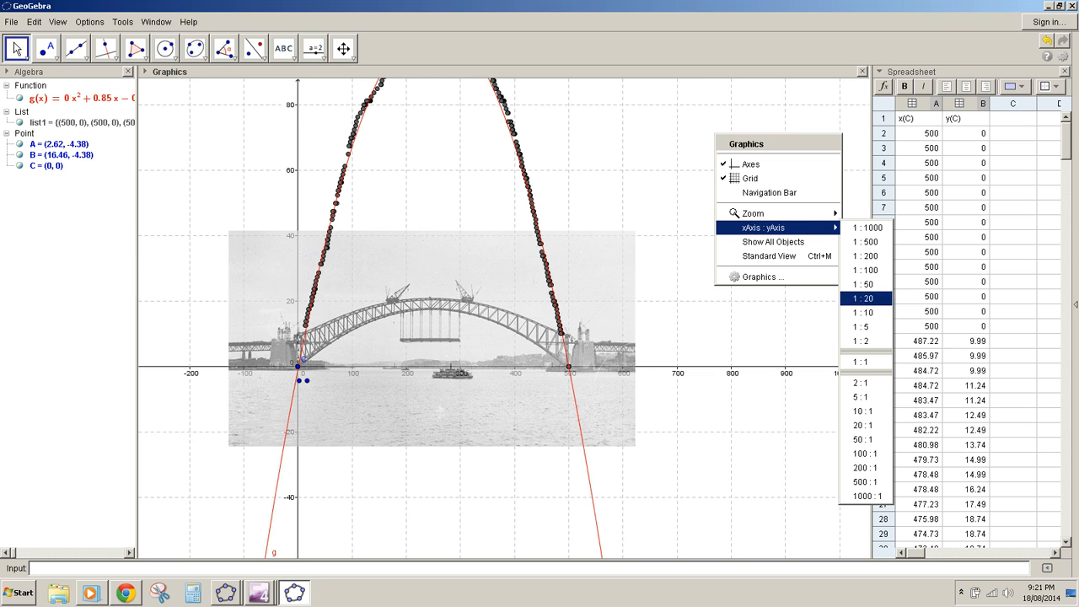
pyautogui.click(860, 362)
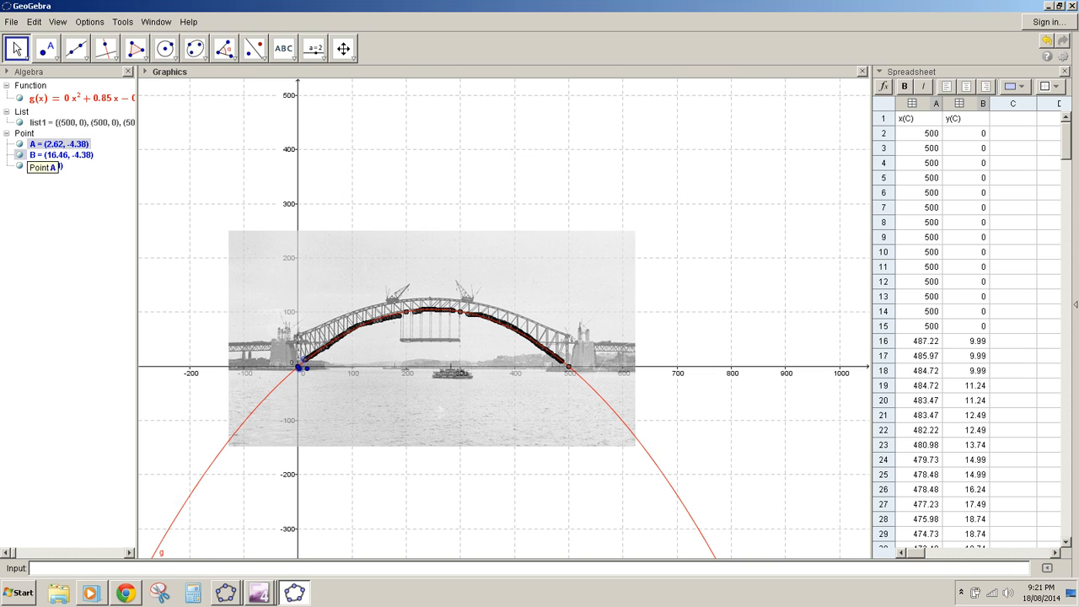
pyautogui.click(20, 123)
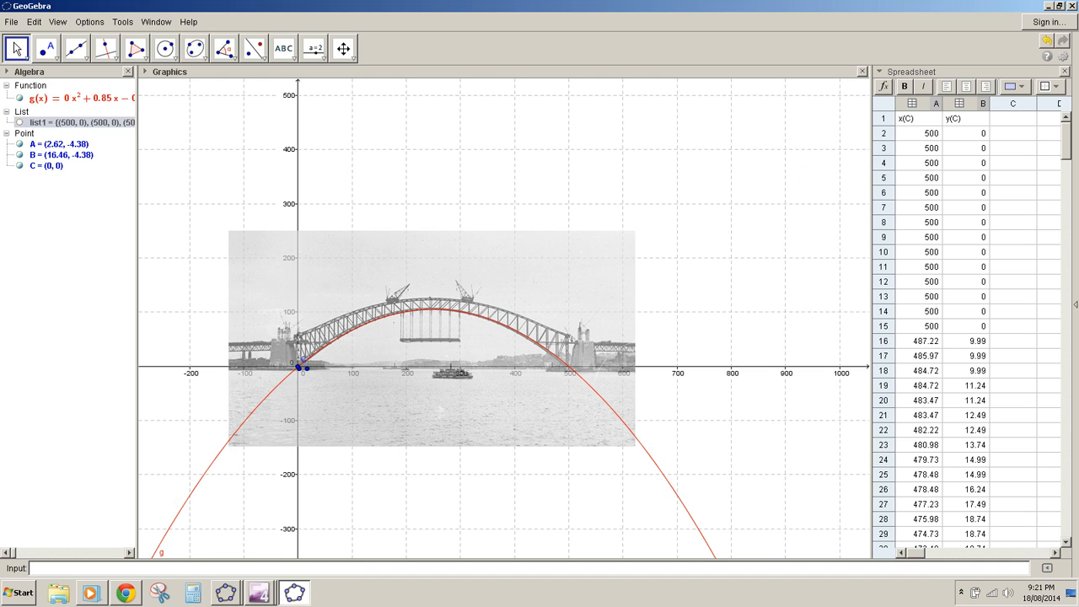
# Label the fitted curve g with its name and value, and colour it pinkish red (255, 51, 102)
pyautogui.rightClick(211, 466)
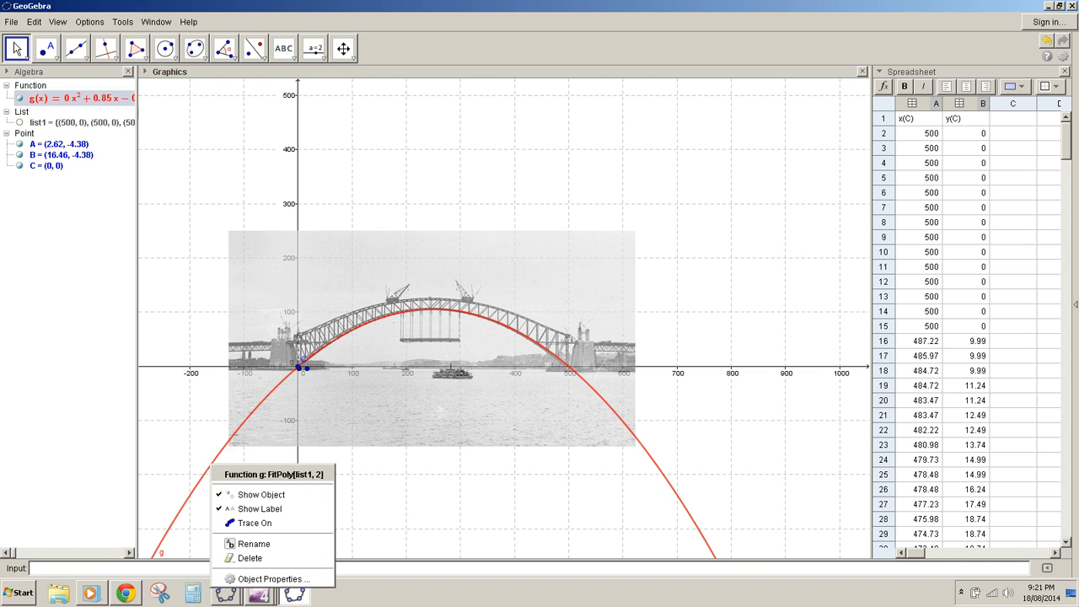
pyautogui.click(270, 579)
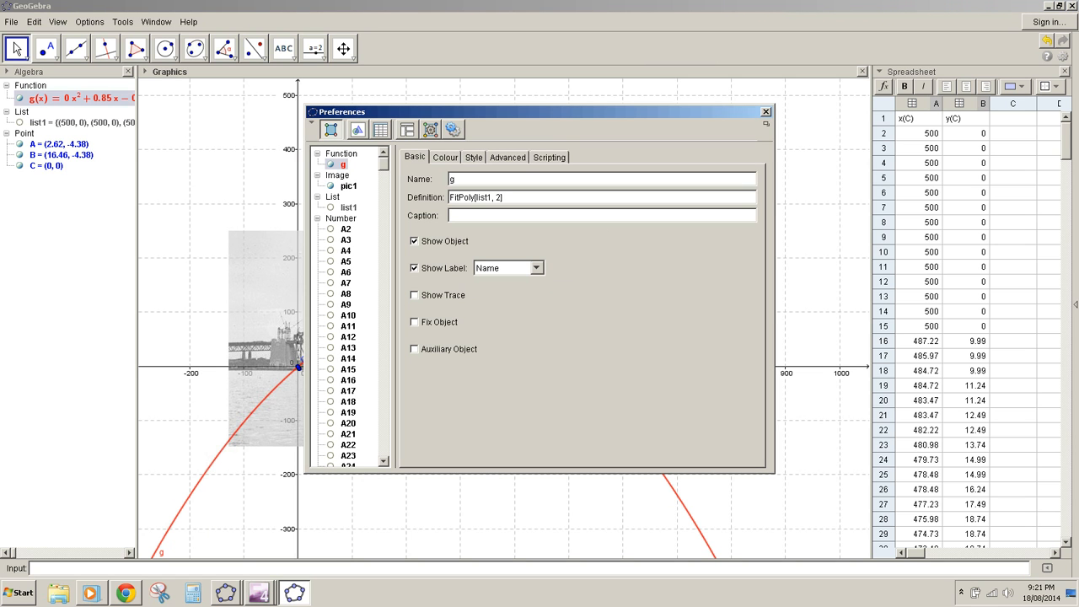
pyautogui.click(536, 268)
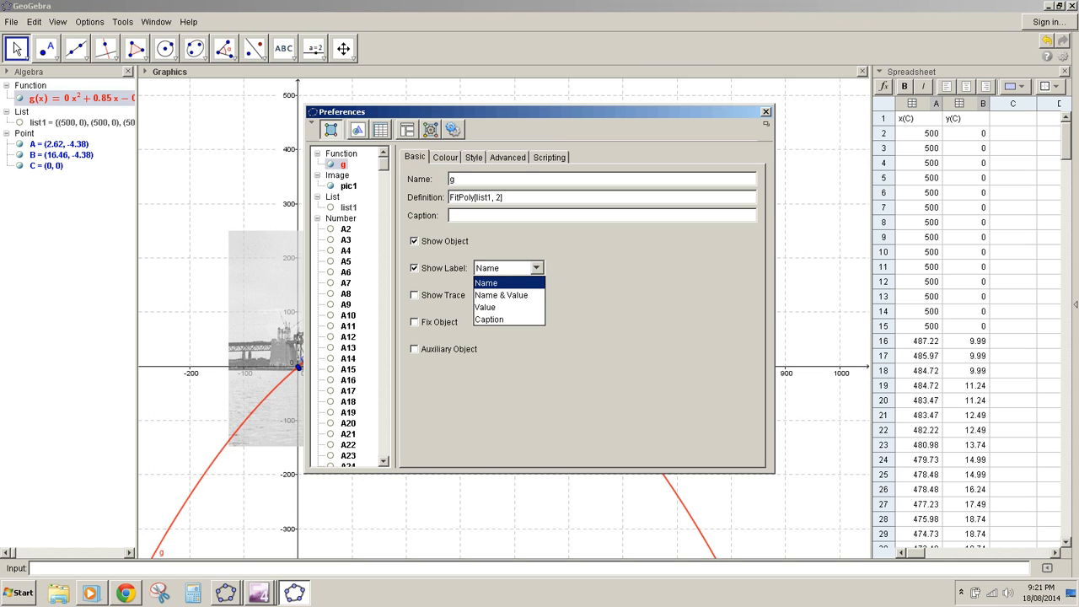
pyautogui.click(501, 295)
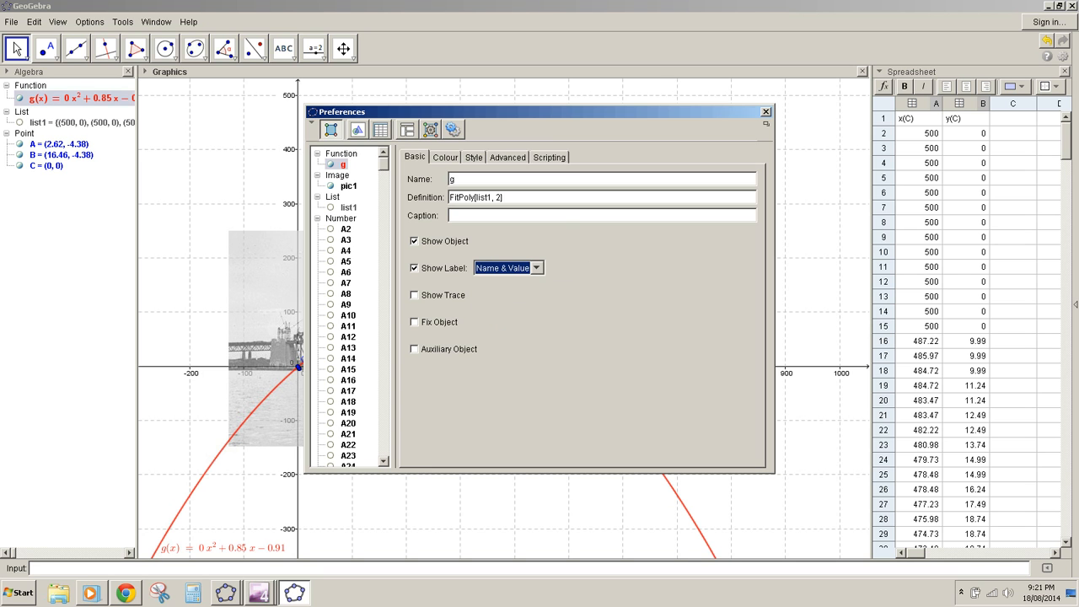
pyautogui.click(446, 156)
pyautogui.click(484, 181)
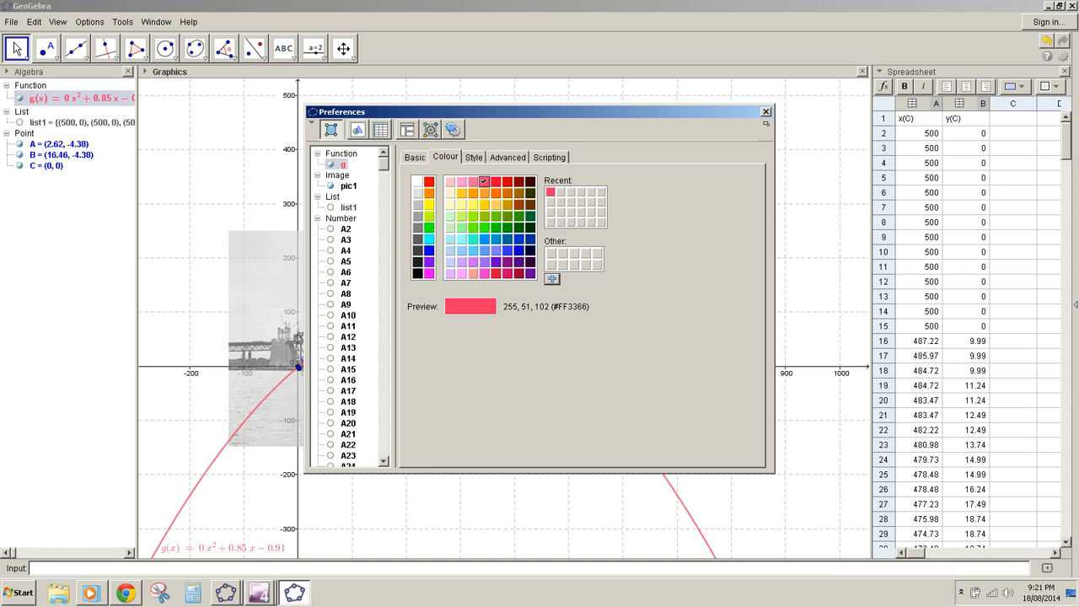
# Set curve g's line thickness to 7 and its line style to short dashes, and close the preferences
pyautogui.click(474, 157)
pyautogui.moveTo(430, 193); pyautogui.dragTo(480, 194)
pyautogui.click(544, 237)
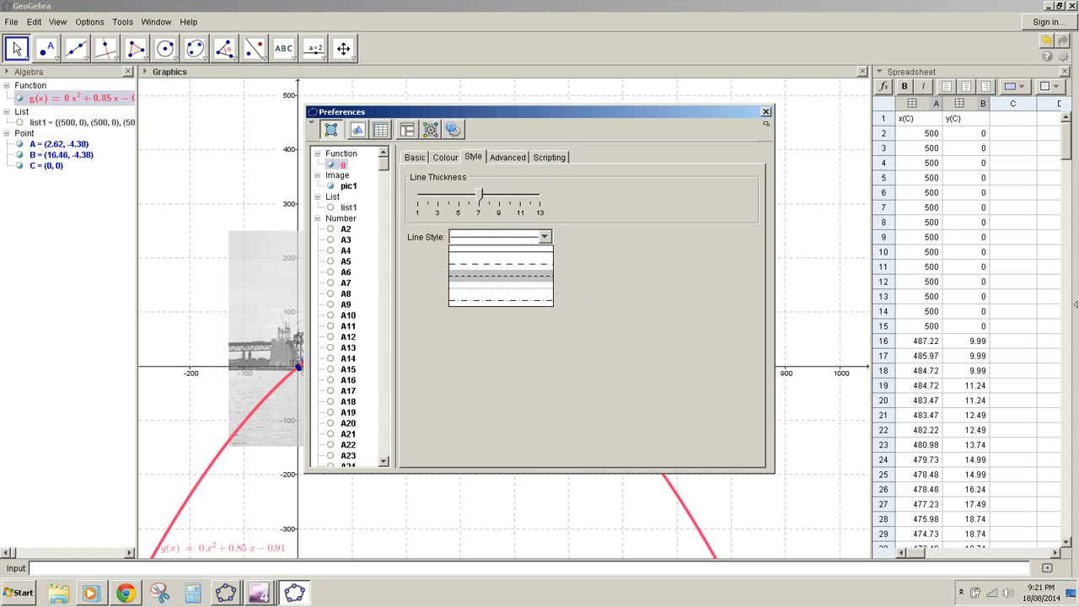
pyautogui.click(501, 276)
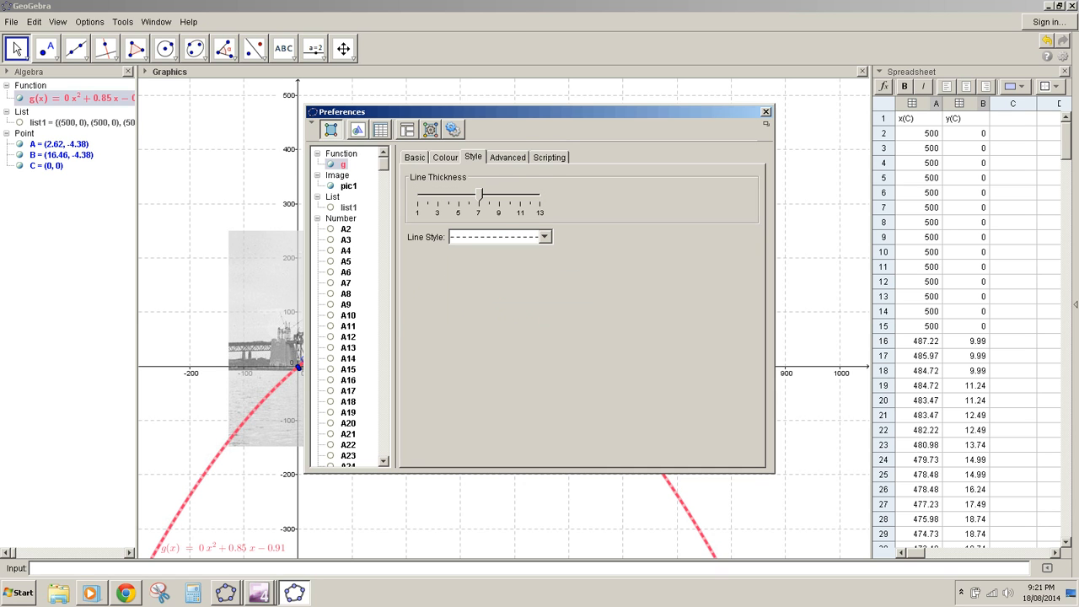
pyautogui.click(766, 112)
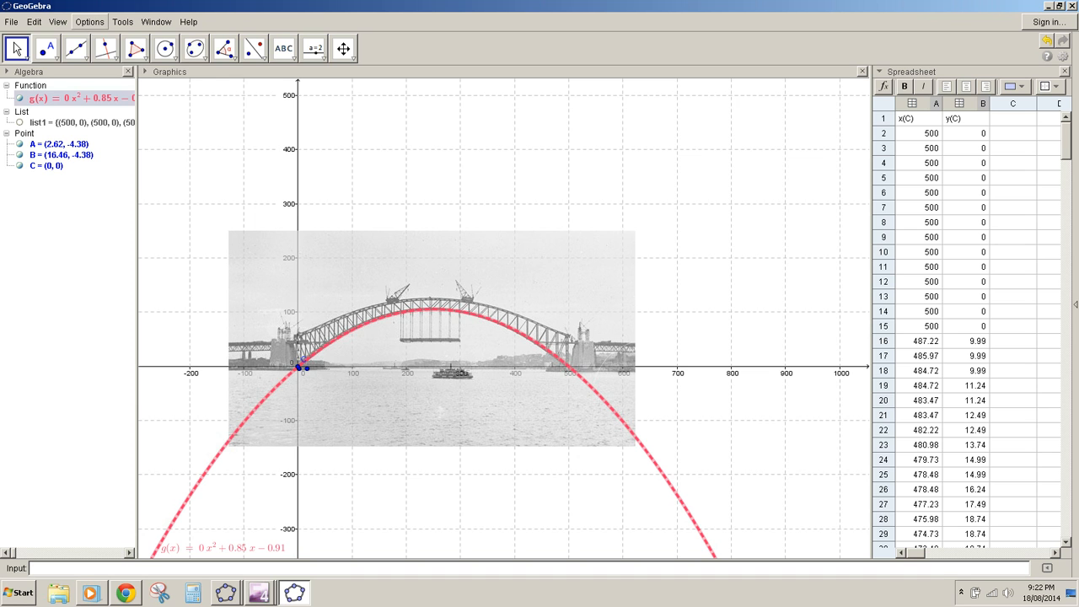
# Set the rounding of displayed values to 4 decimal places
pyautogui.click(89, 22)
pyautogui.moveTo(127, 88)
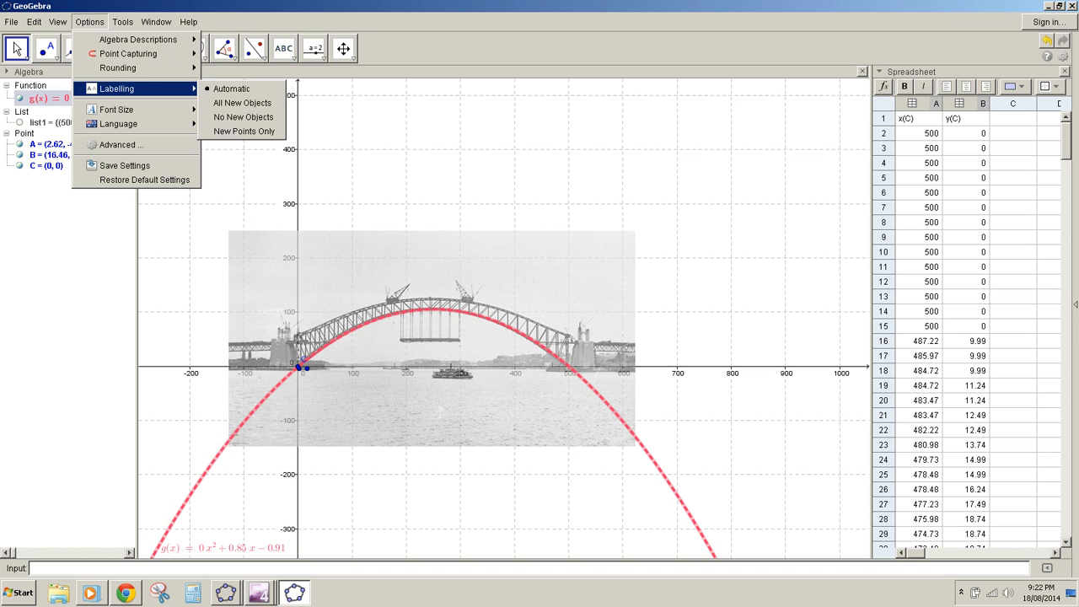
pyautogui.moveTo(127, 68)
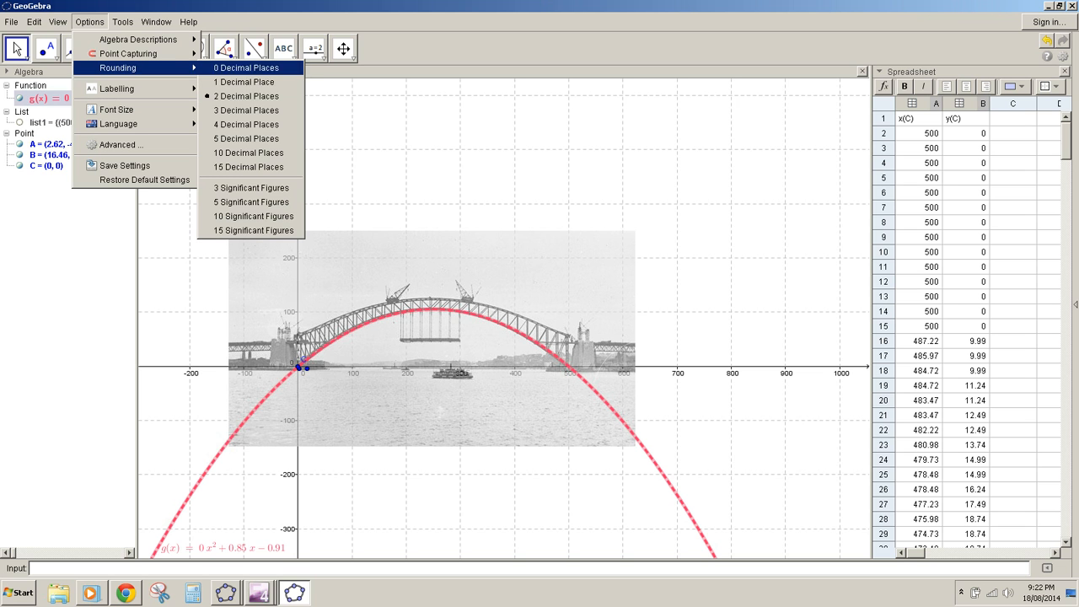
pyautogui.click(246, 124)
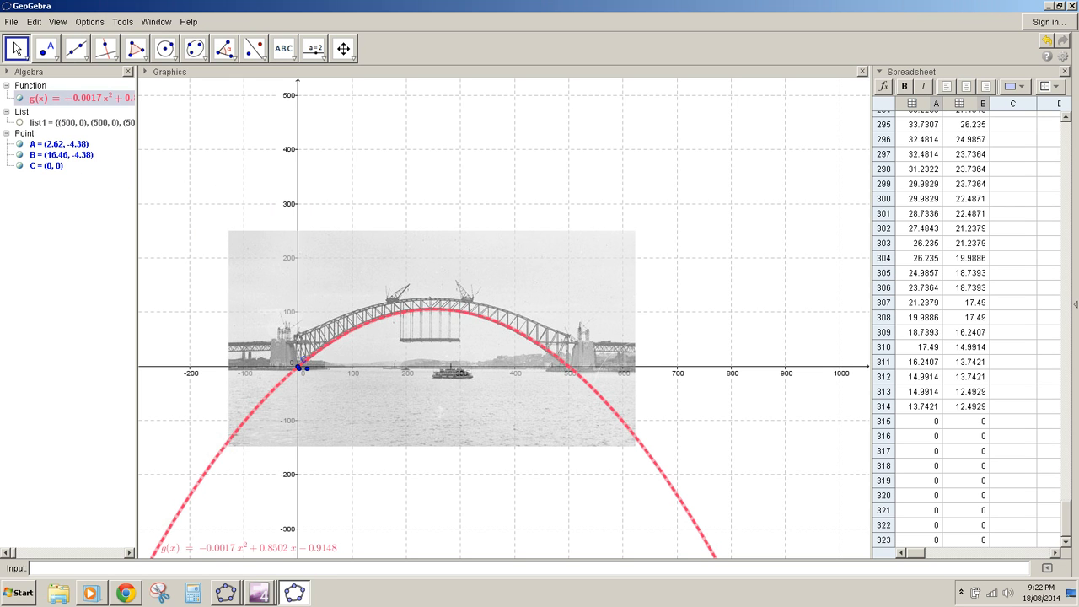